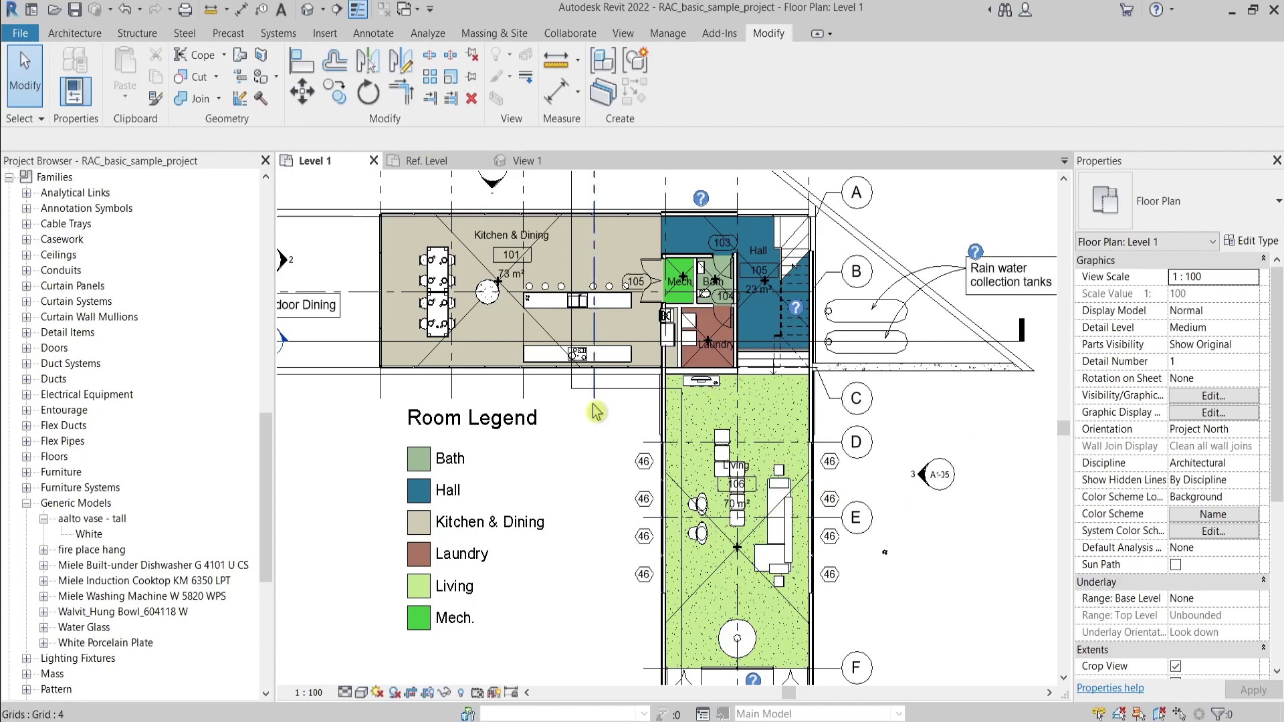
Step: Zoom and reframe the chair family's Ref. Level plan, then select the chair geometry
scroll(799, 567, "up", 3)
scroll(799, 567, "up", 1)
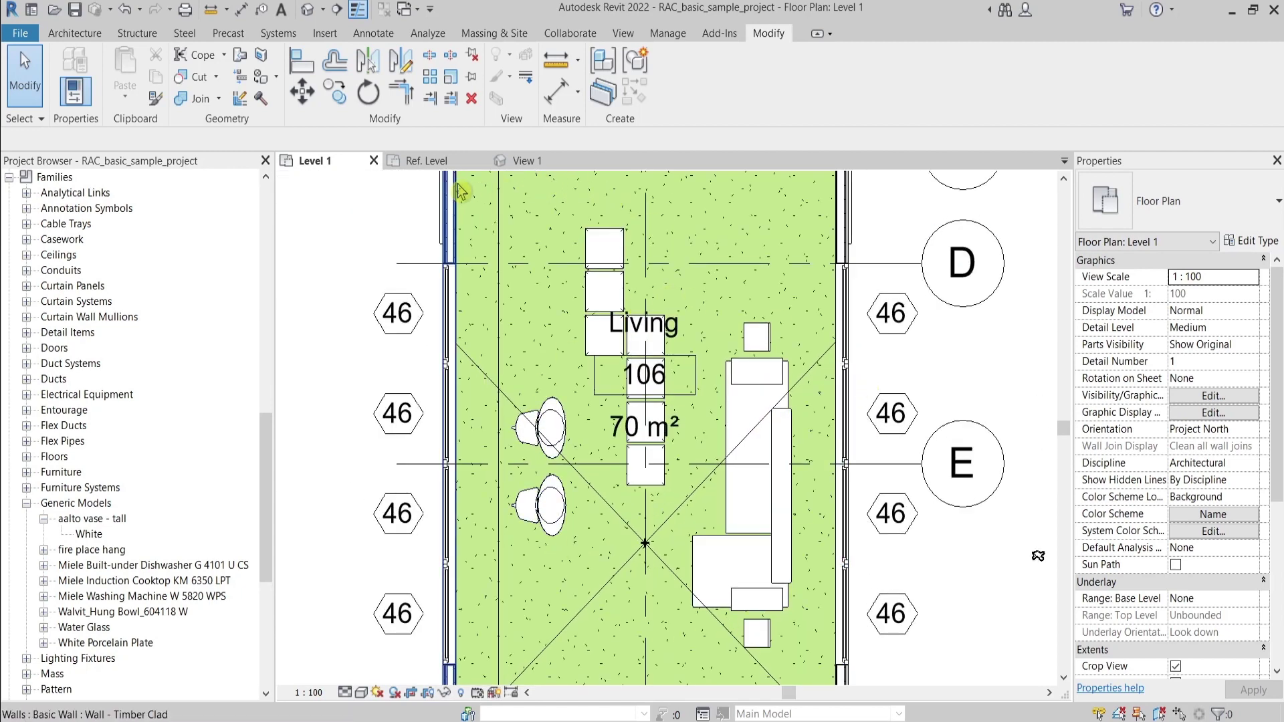
left_click(431, 161)
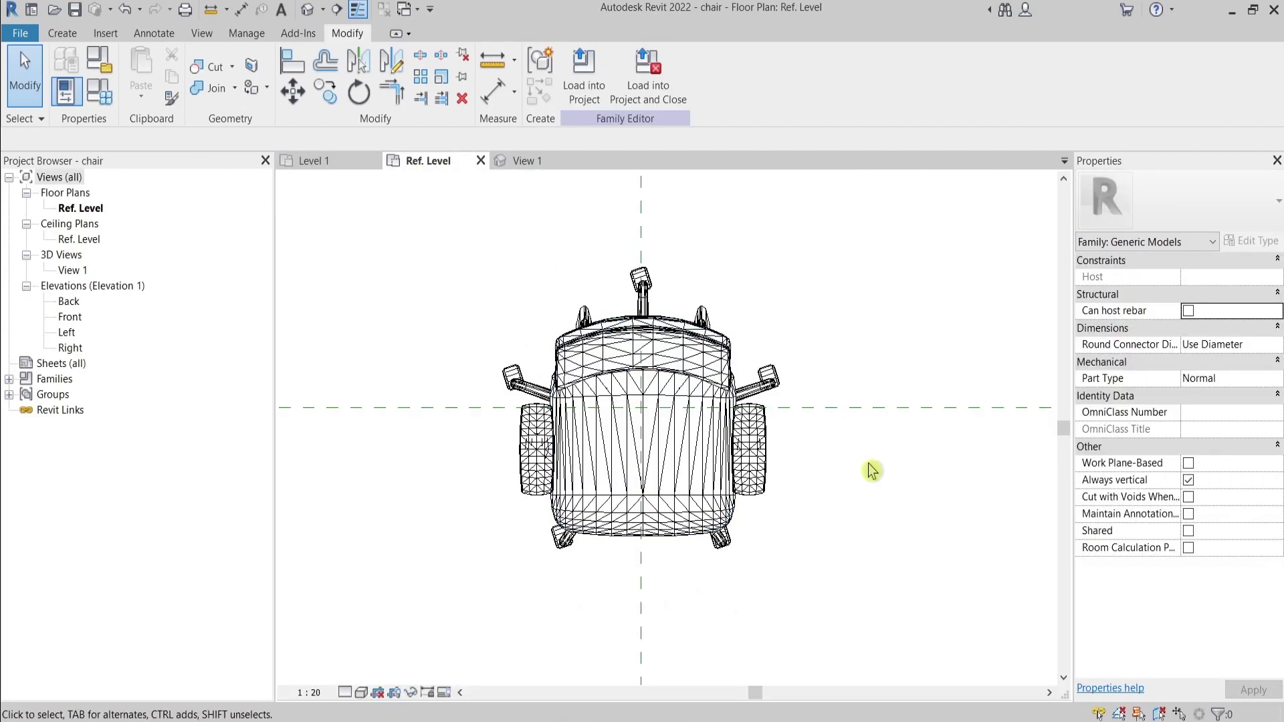
mouse_move(909, 488)
middle_mouse_down()
mouse_move(903, 505)
mouse_move(875, 506)
middle_mouse_up()
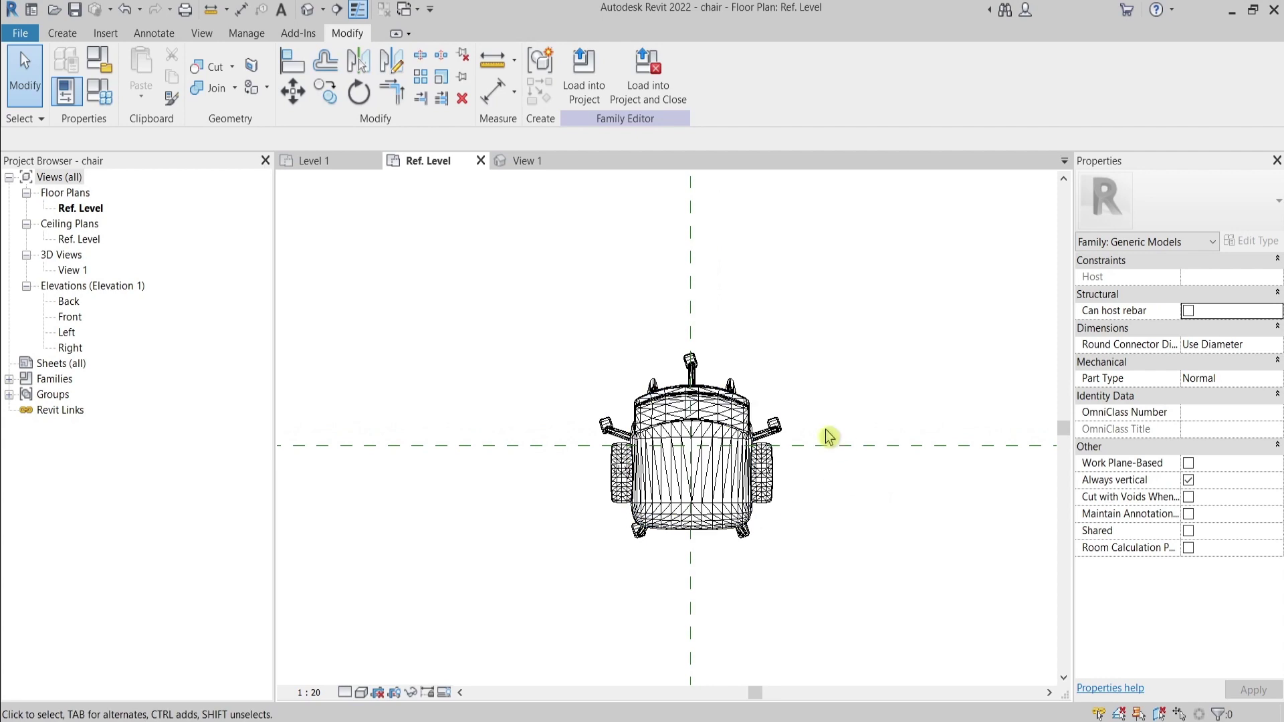
left_click(747, 526)
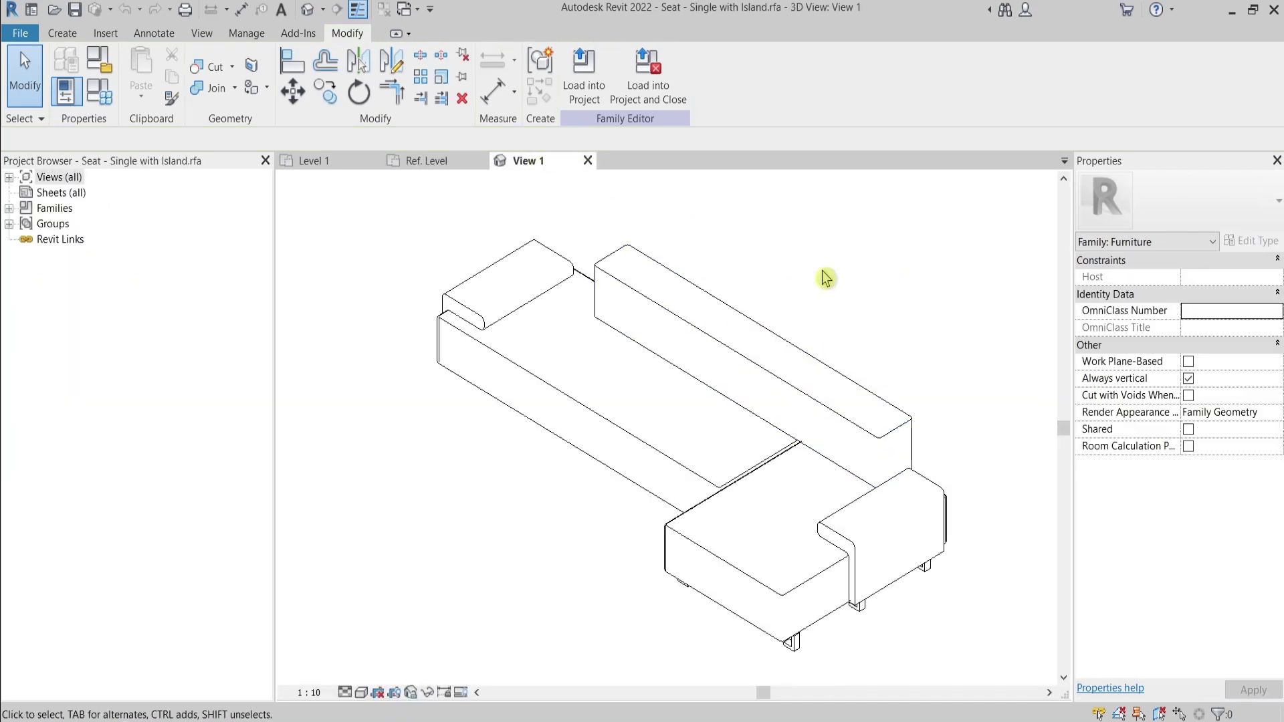
Step: Inspect the seat backrest extrusion's visibility settings and close them unchanged
left_click(677, 322)
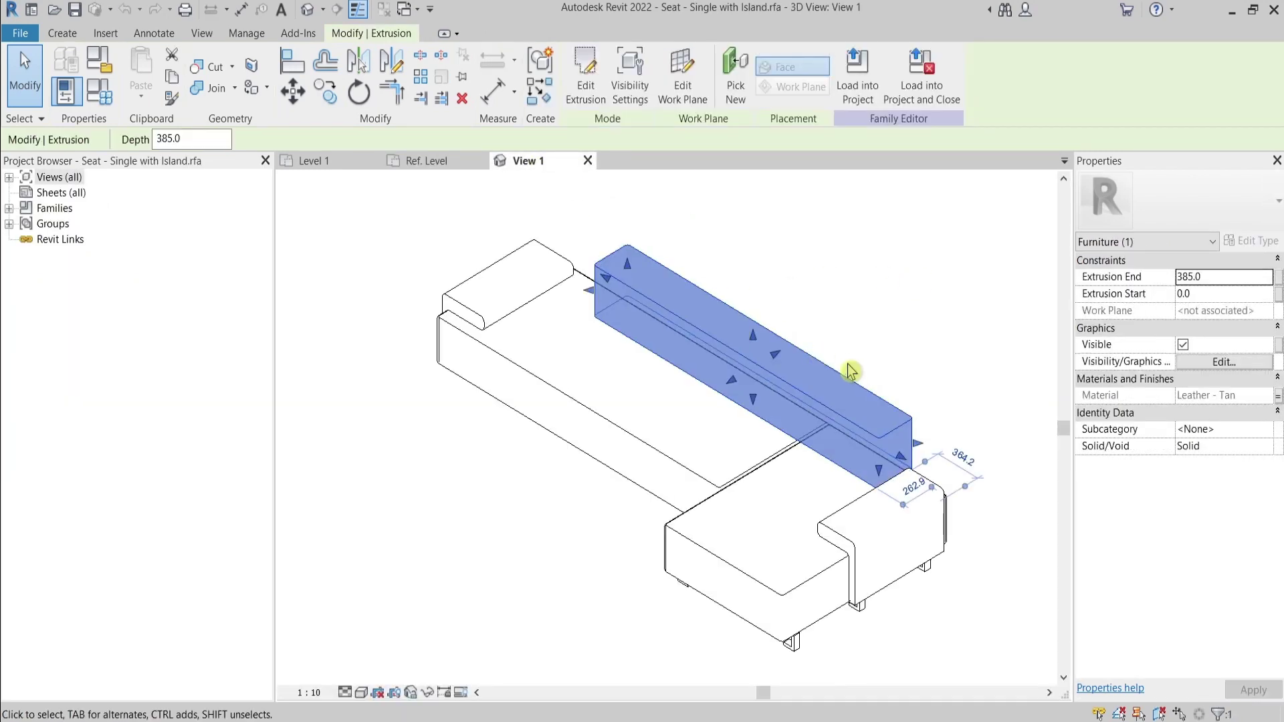
left_click(629, 79)
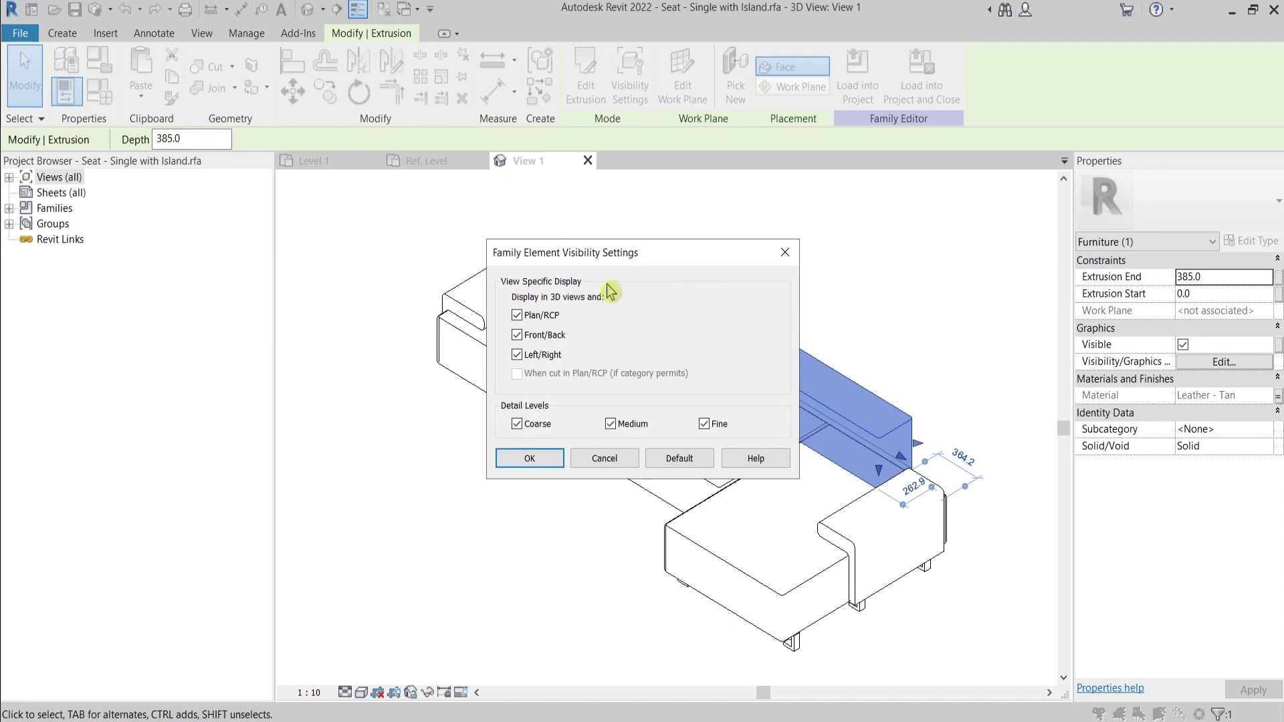
left_click(785, 252)
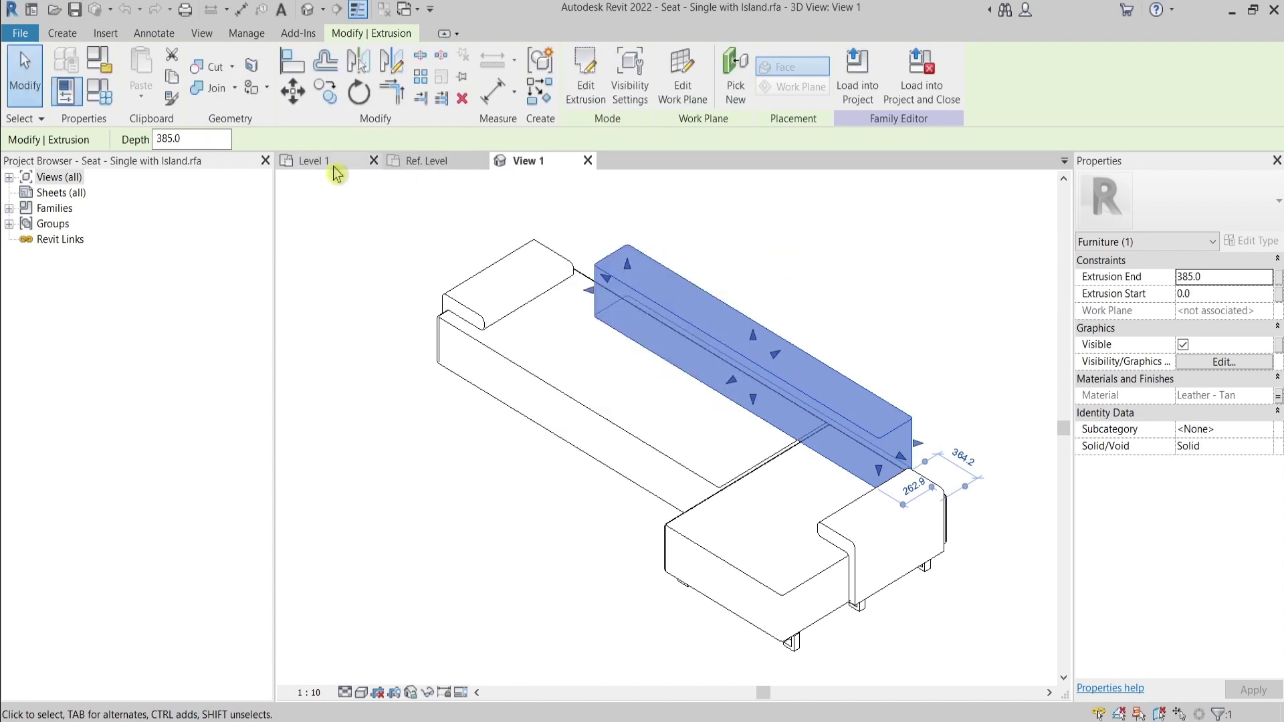
Step: Return to the project's Level 1 floor plan and frame the Living room
left_click(443, 162)
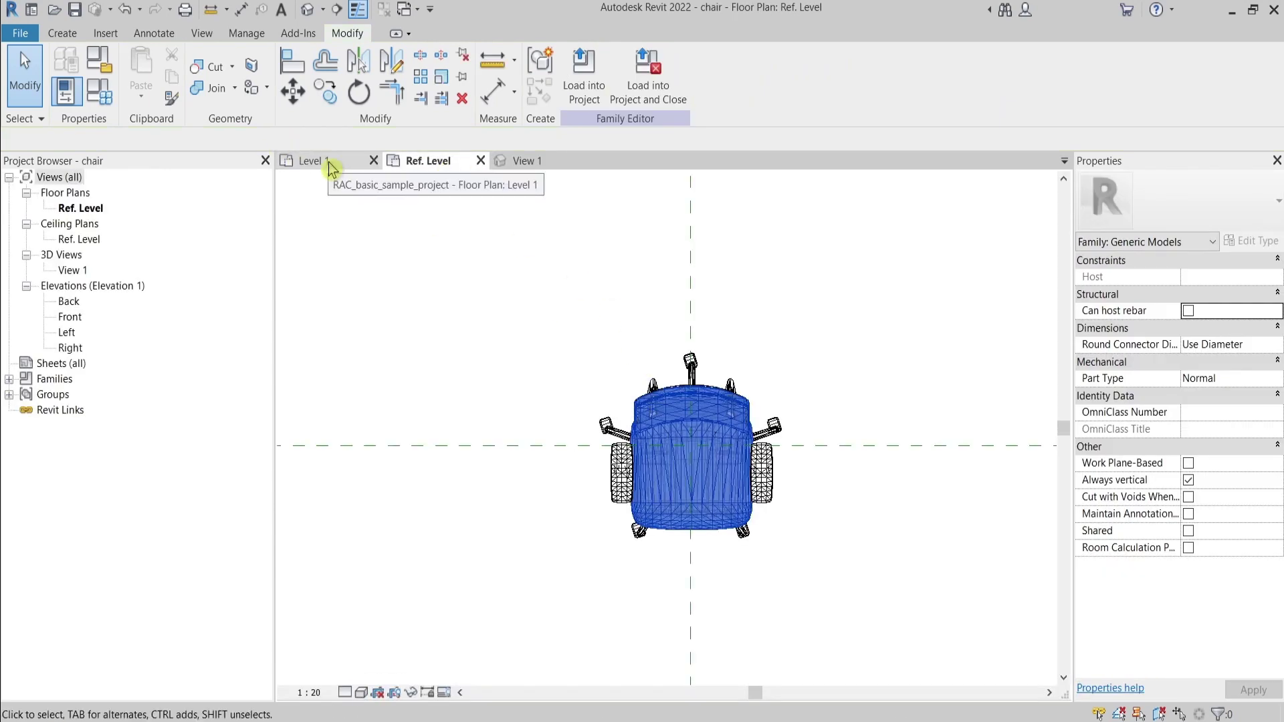
left_click(330, 163)
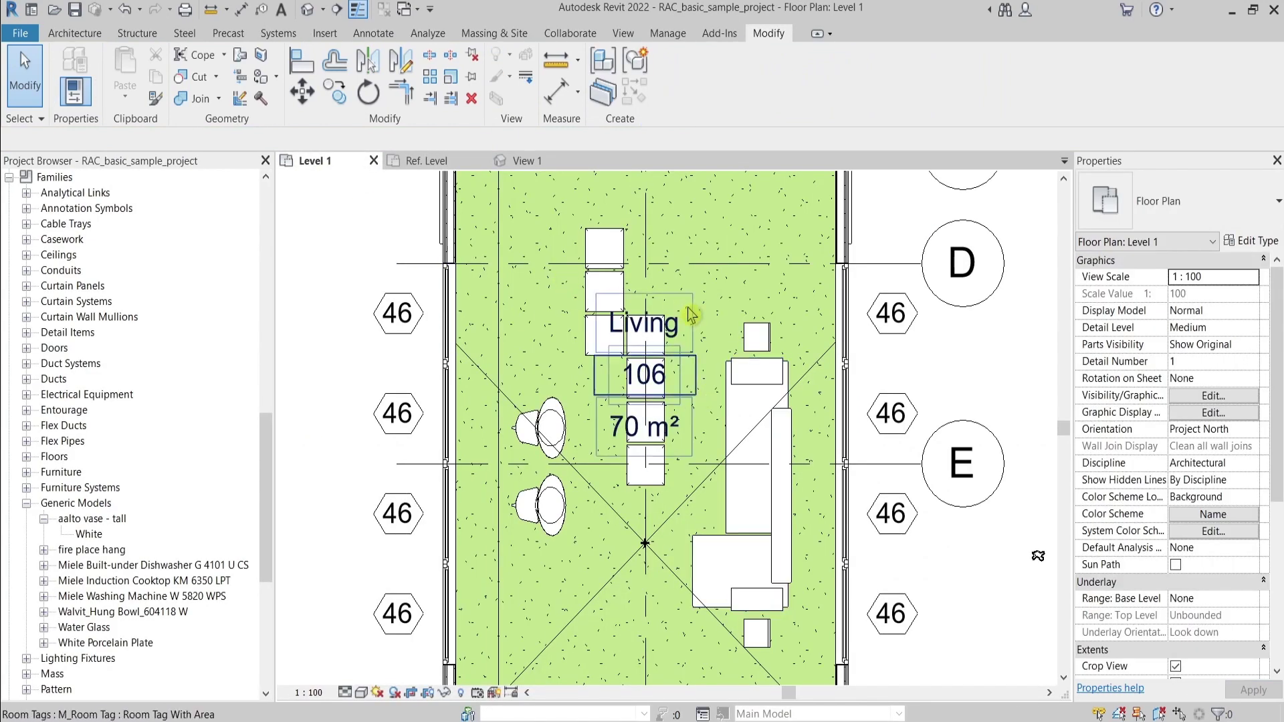
scroll(709, 304, "down", 2)
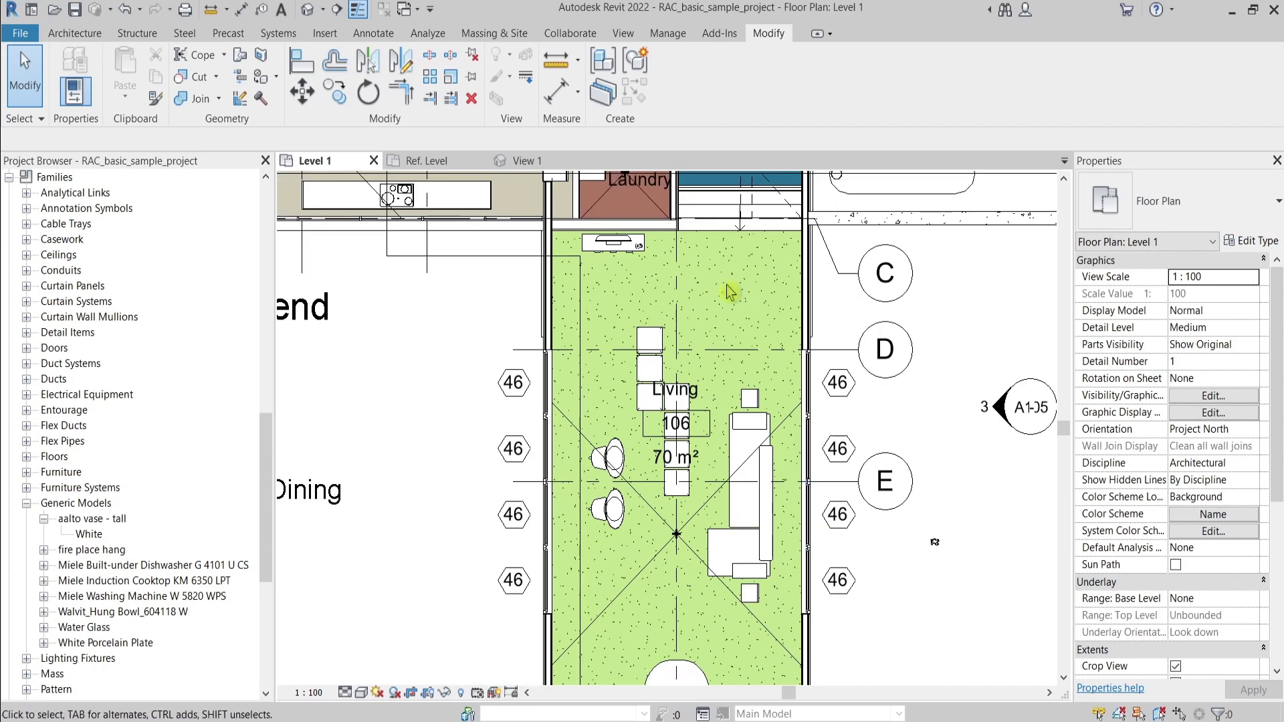
middle_click_drag(911, 309, 884, 379)
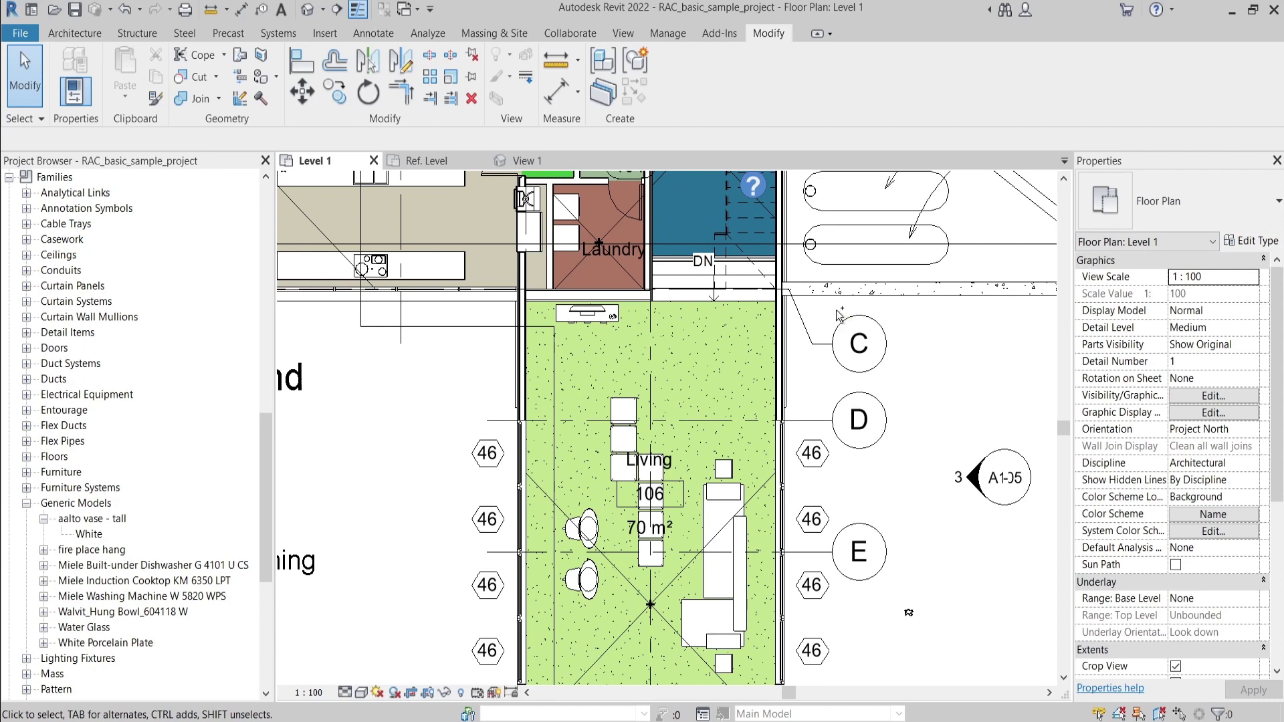
left_click(32, 38)
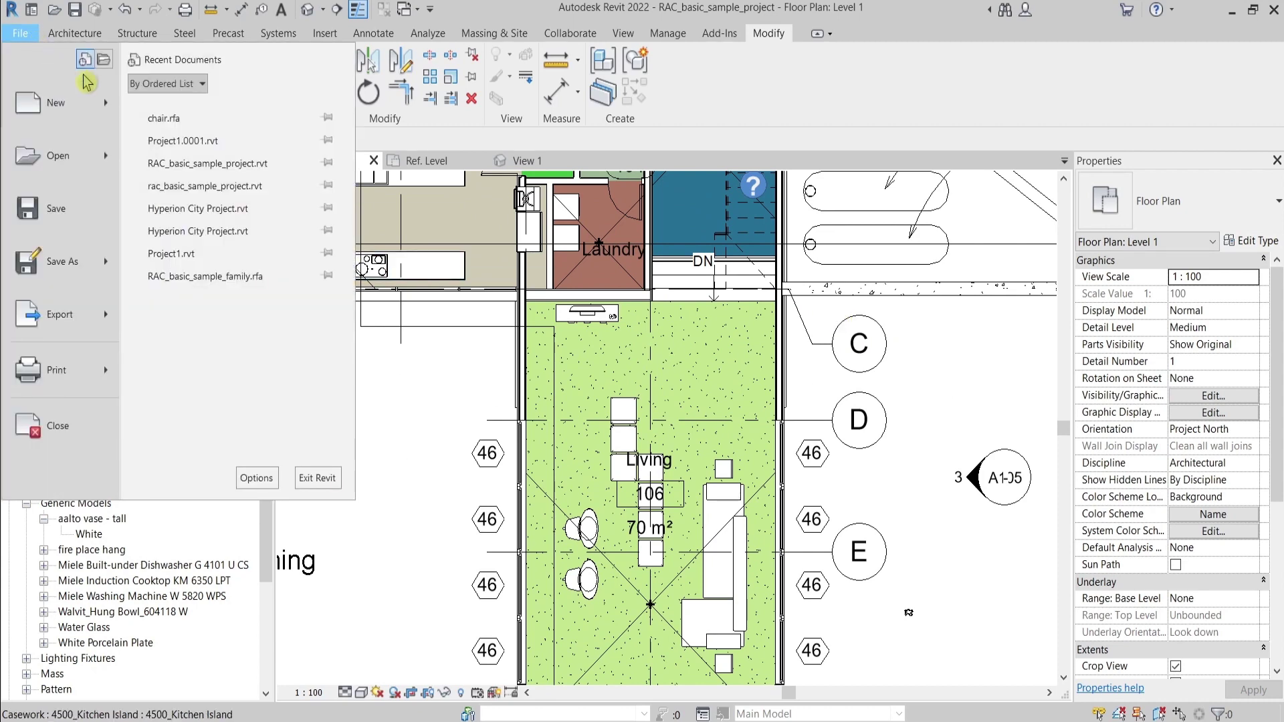
Step: Create a new family from the English Metric Generic Model.rft template and recentre its reference planes
mouse_move(48, 122)
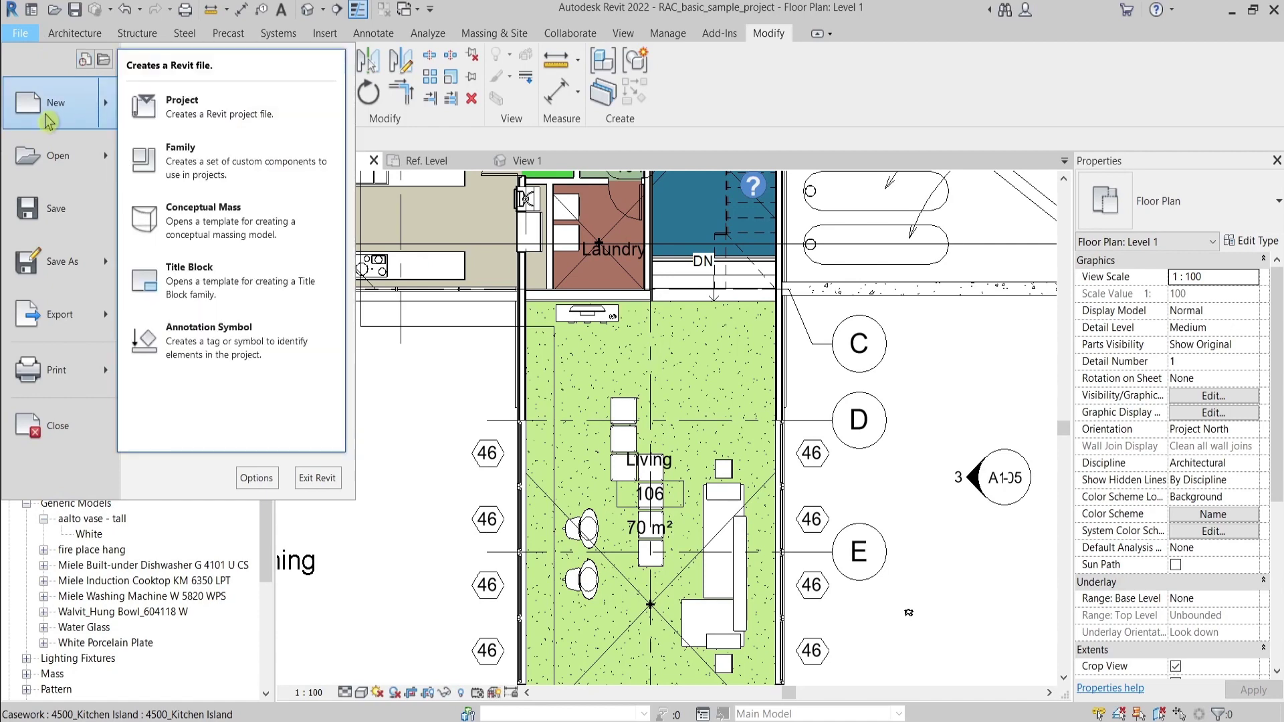
left_click(187, 154)
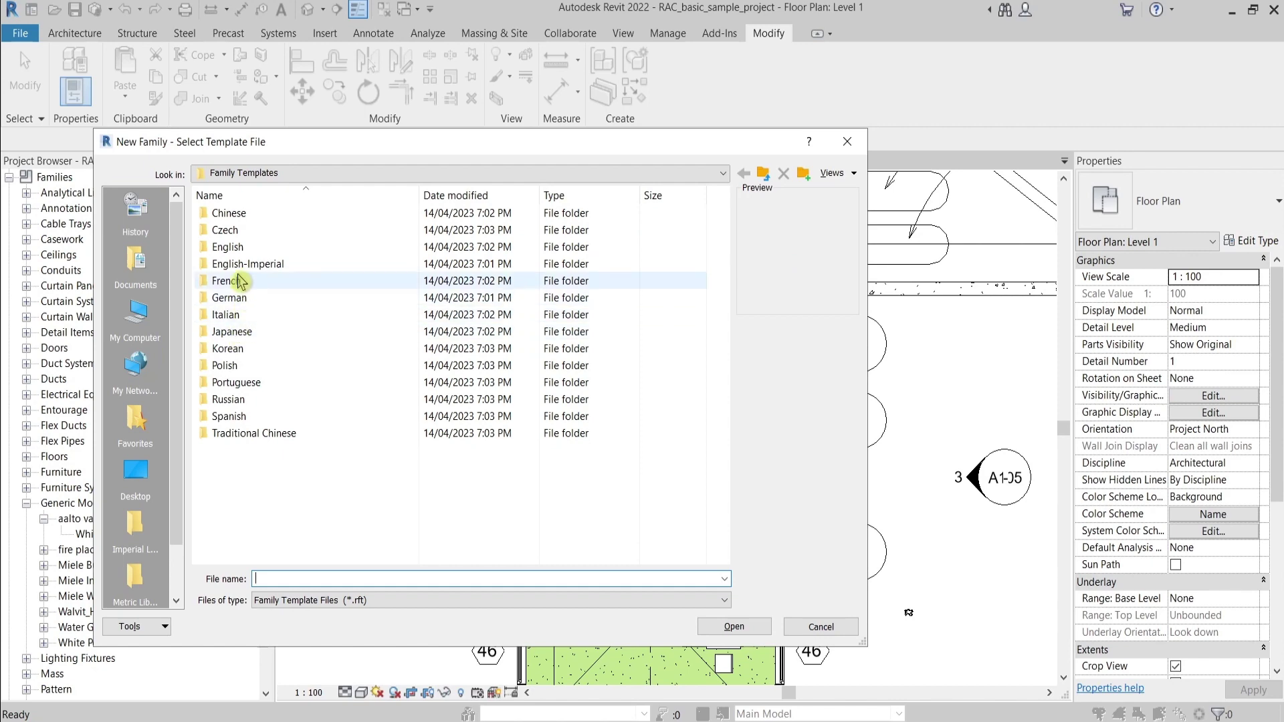
double_click(231, 247)
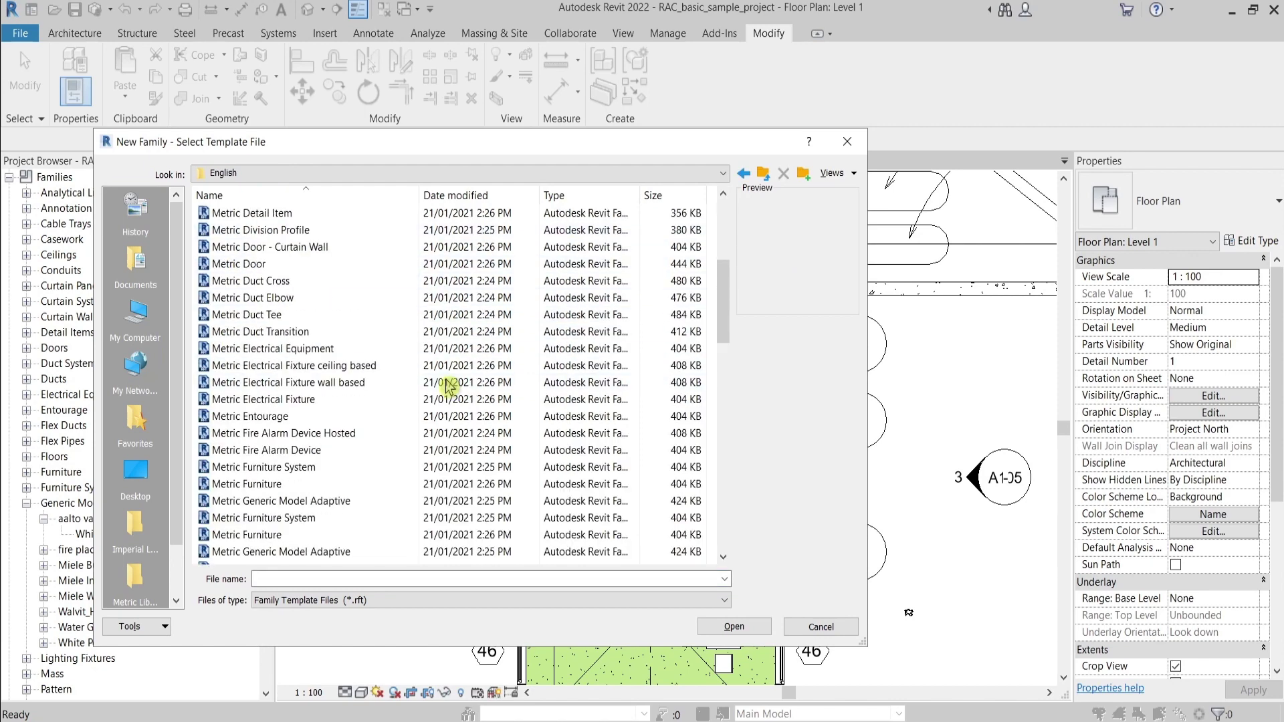
scroll(446, 374, "down", 3)
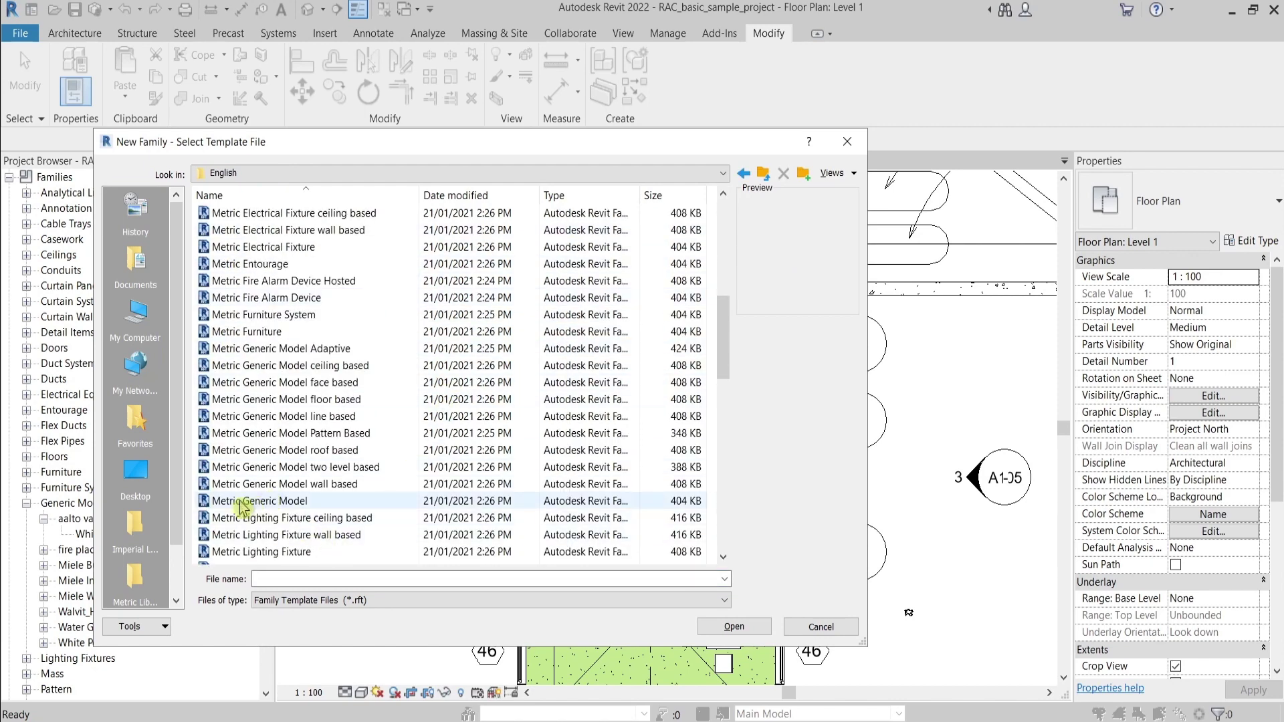
left_click(292, 502)
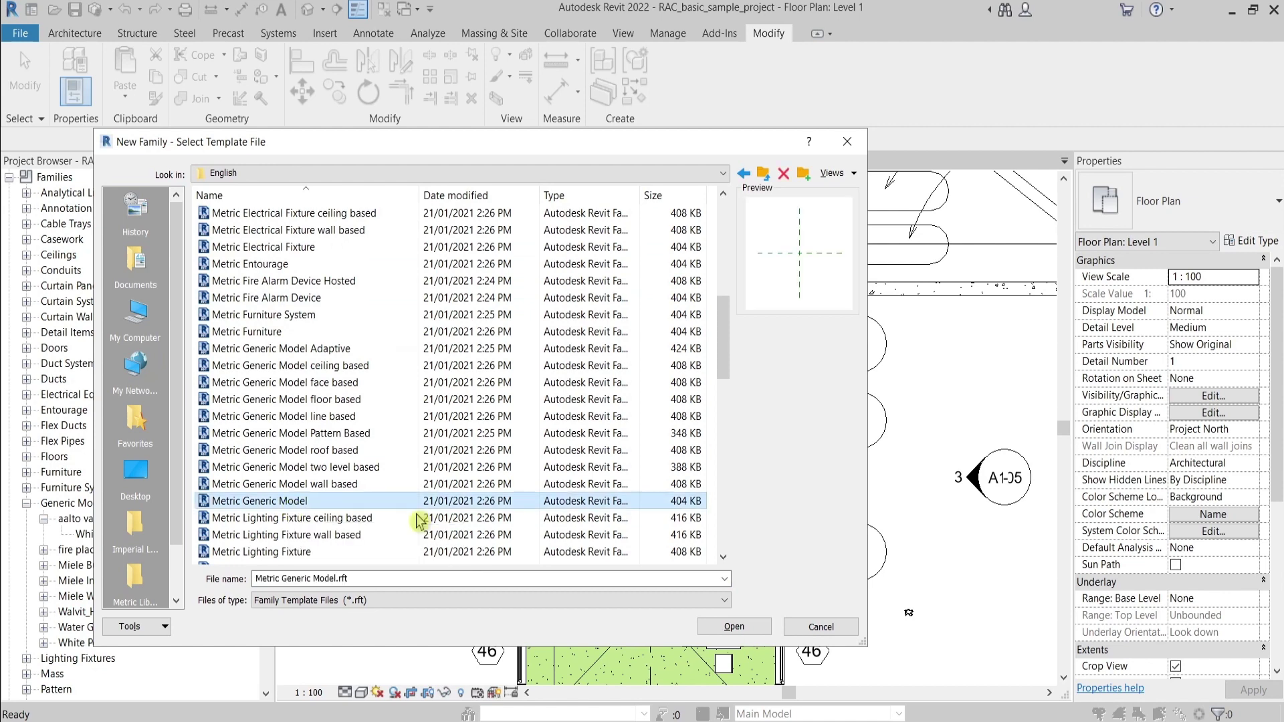
left_click(734, 626)
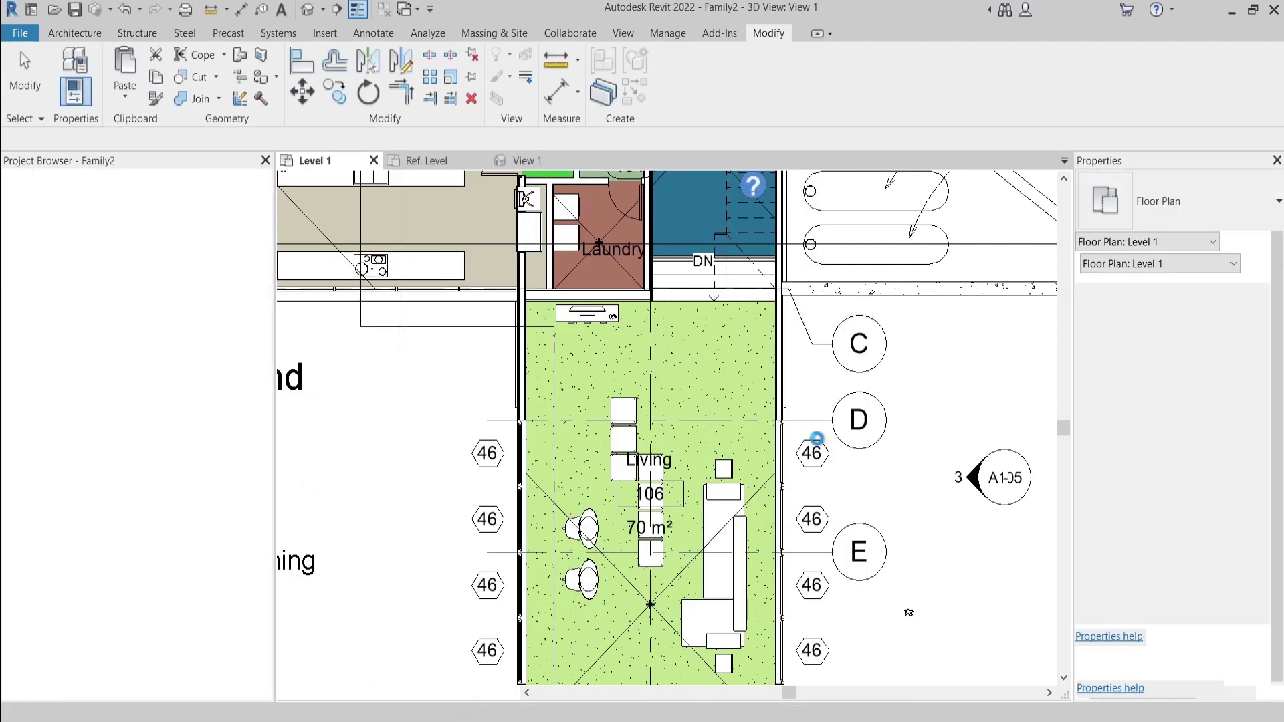
middle_click_drag(947, 327, 921, 343)
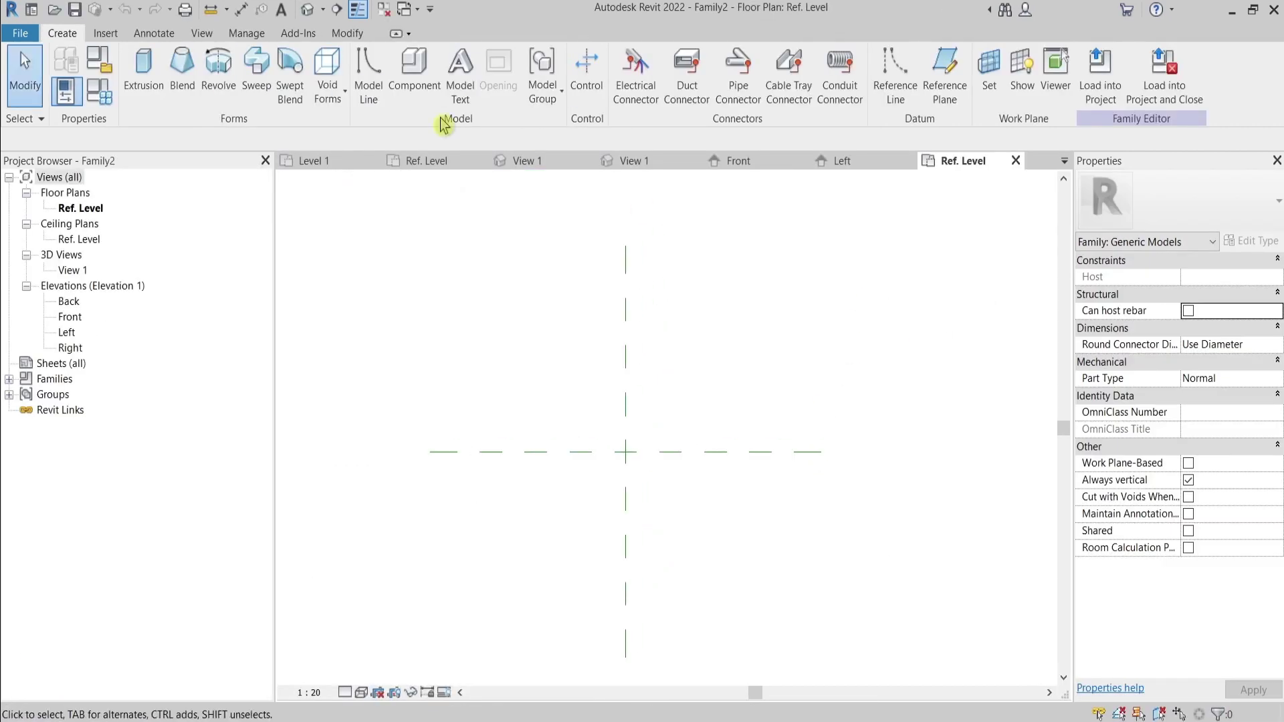
left_click(105, 34)
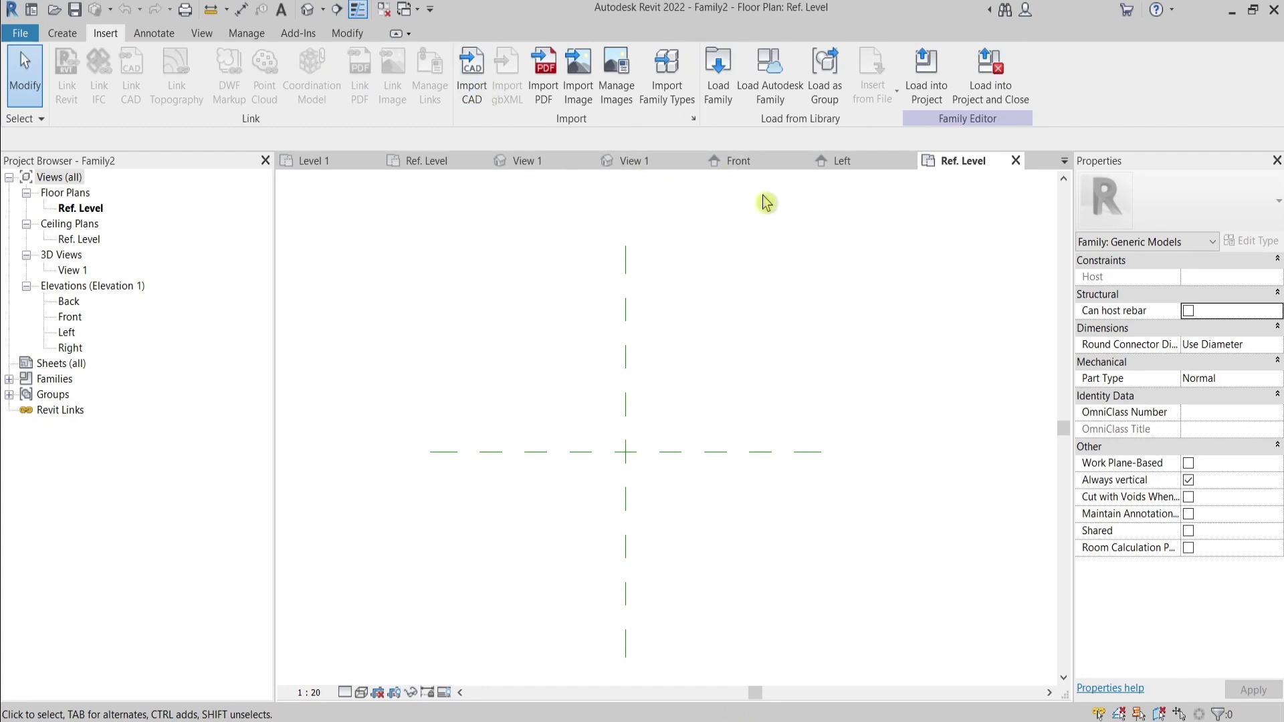
Step: Load chair.rfa from disk into the new generic model family
left_click(721, 94)
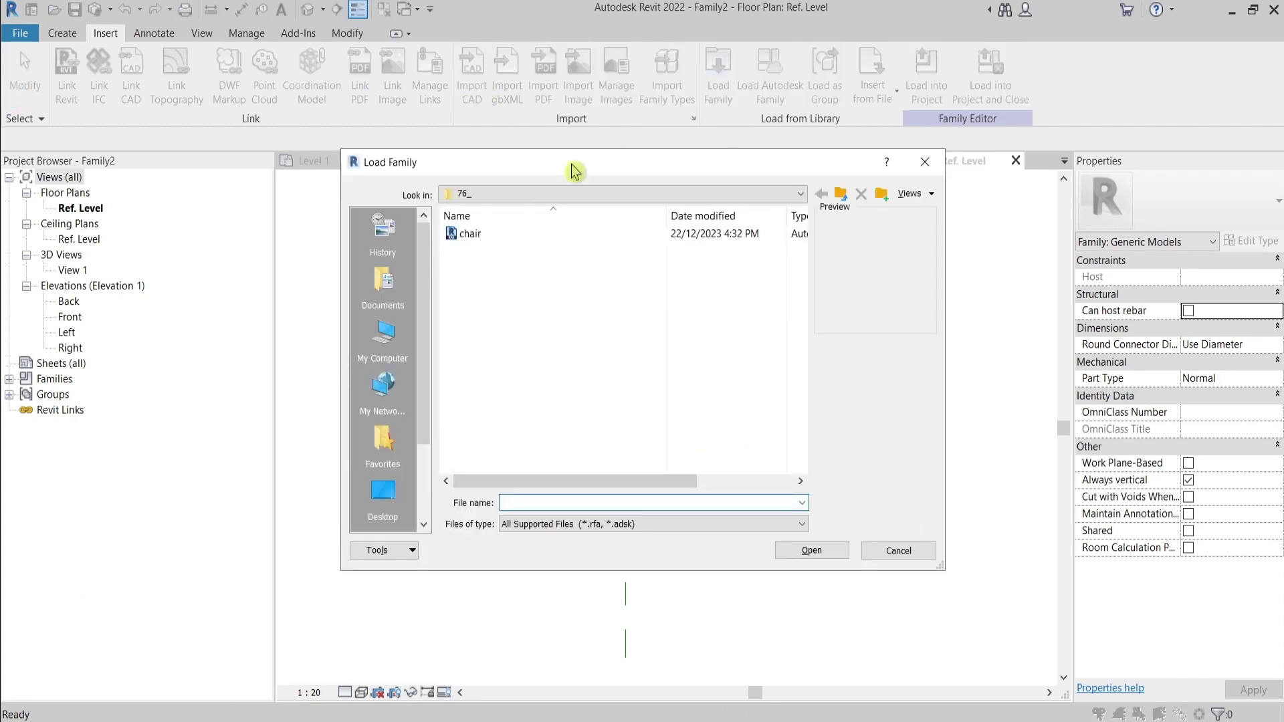
left_click(472, 236)
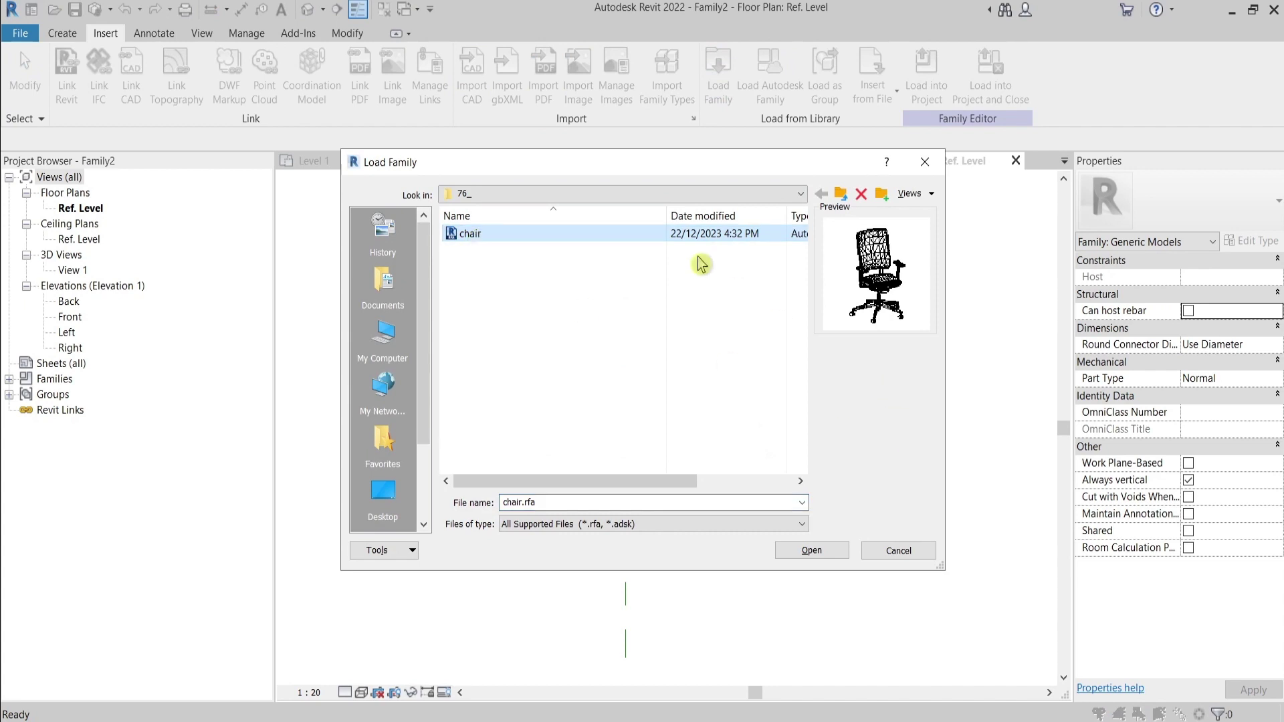
left_click(816, 553)
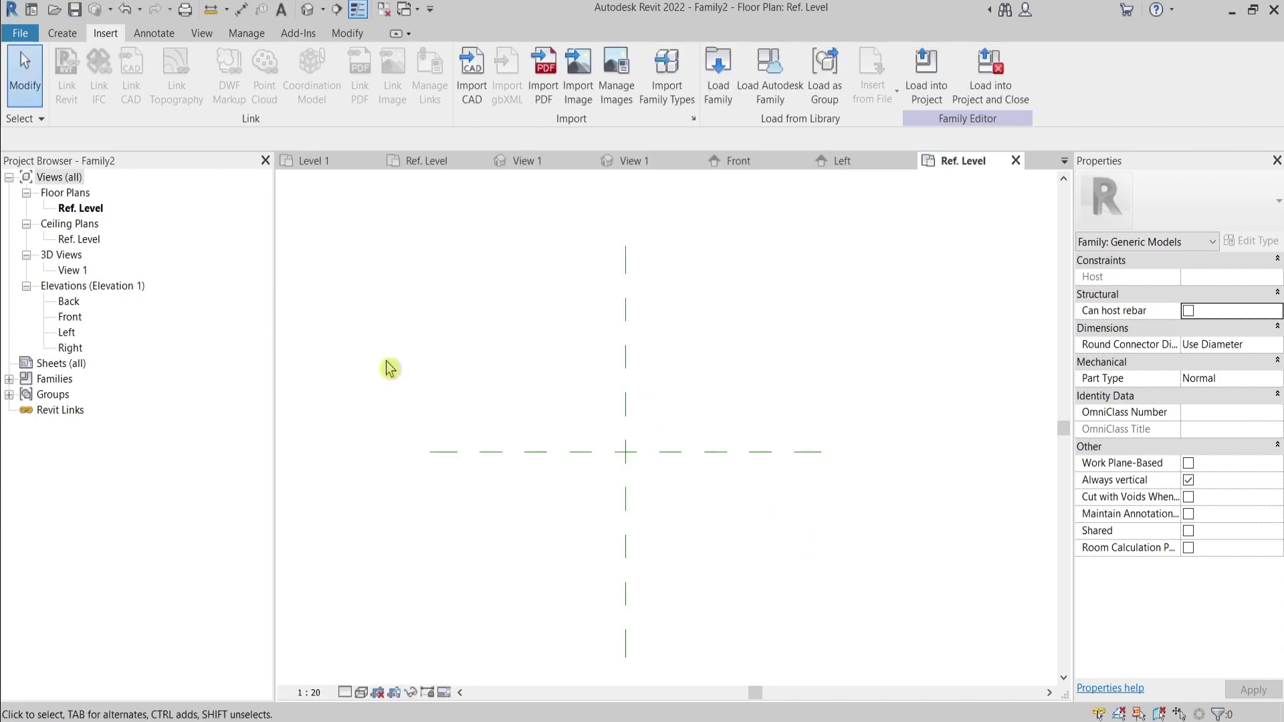
Step: In the Project Browser, expand Families > Generic Models > chair to reveal the chair type
key("c")
key("m")
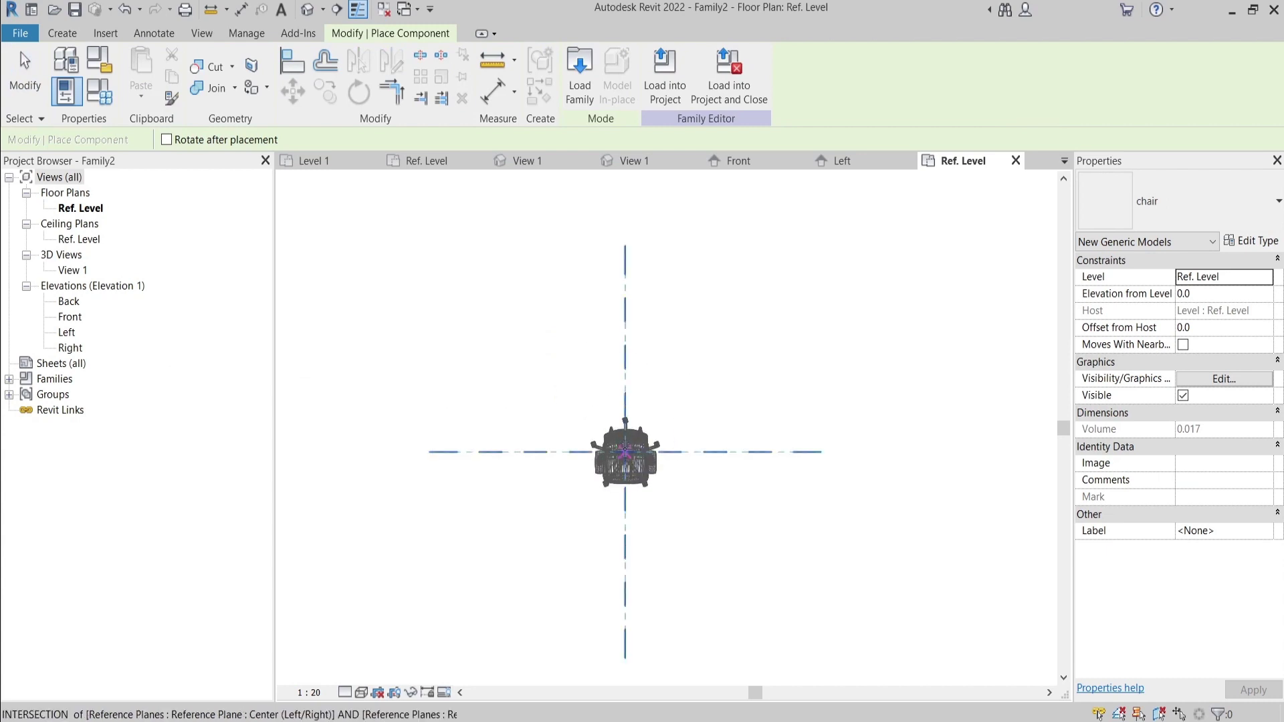
key("Escape")
left_click(10, 395)
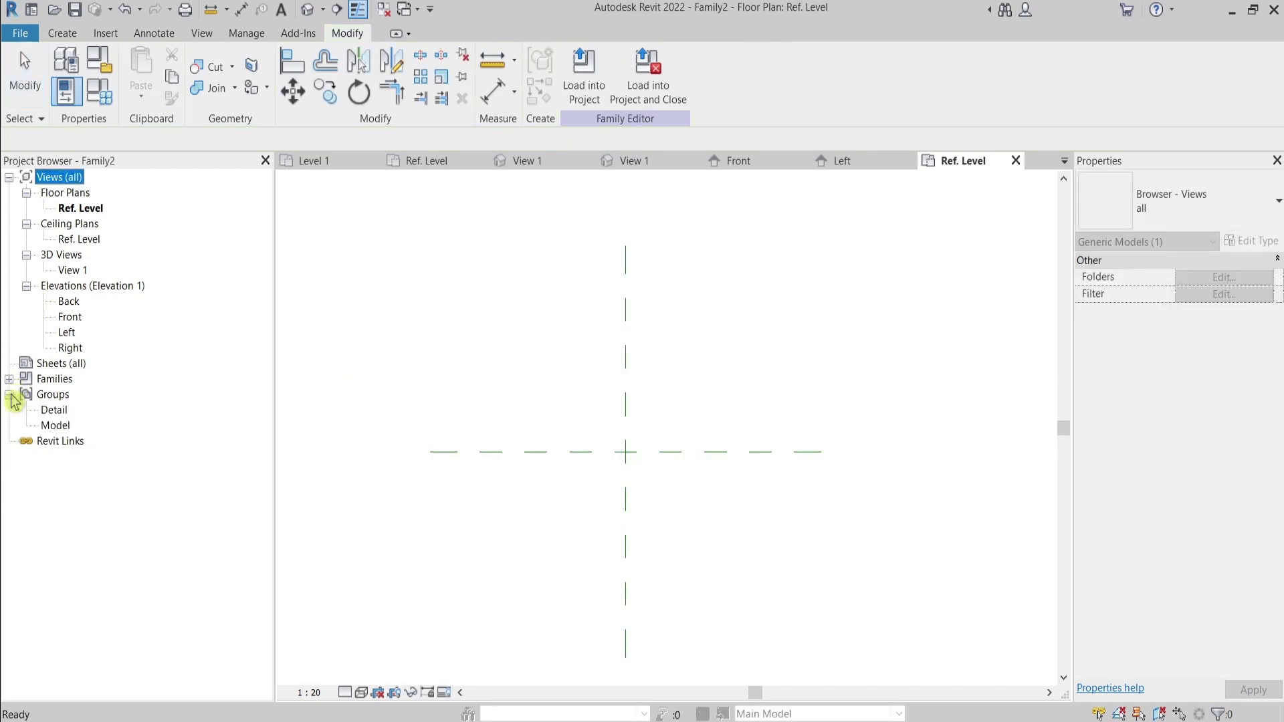
left_click(9, 379)
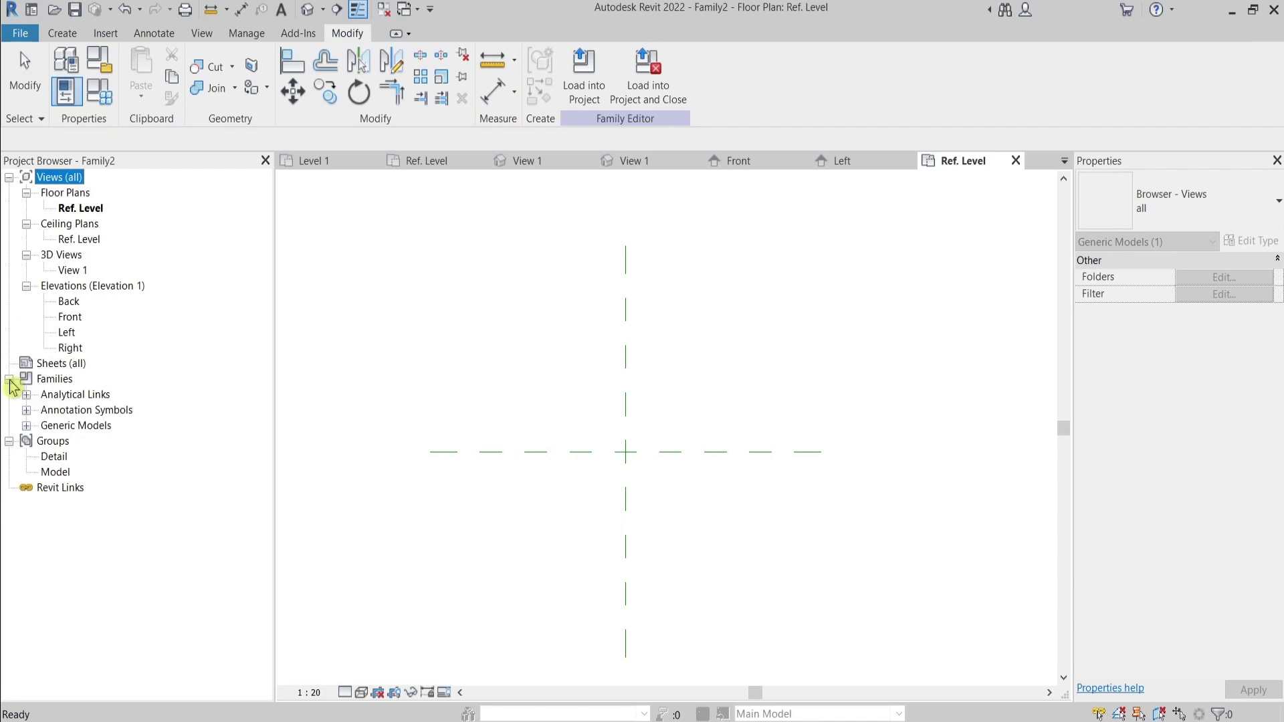
left_click(26, 426)
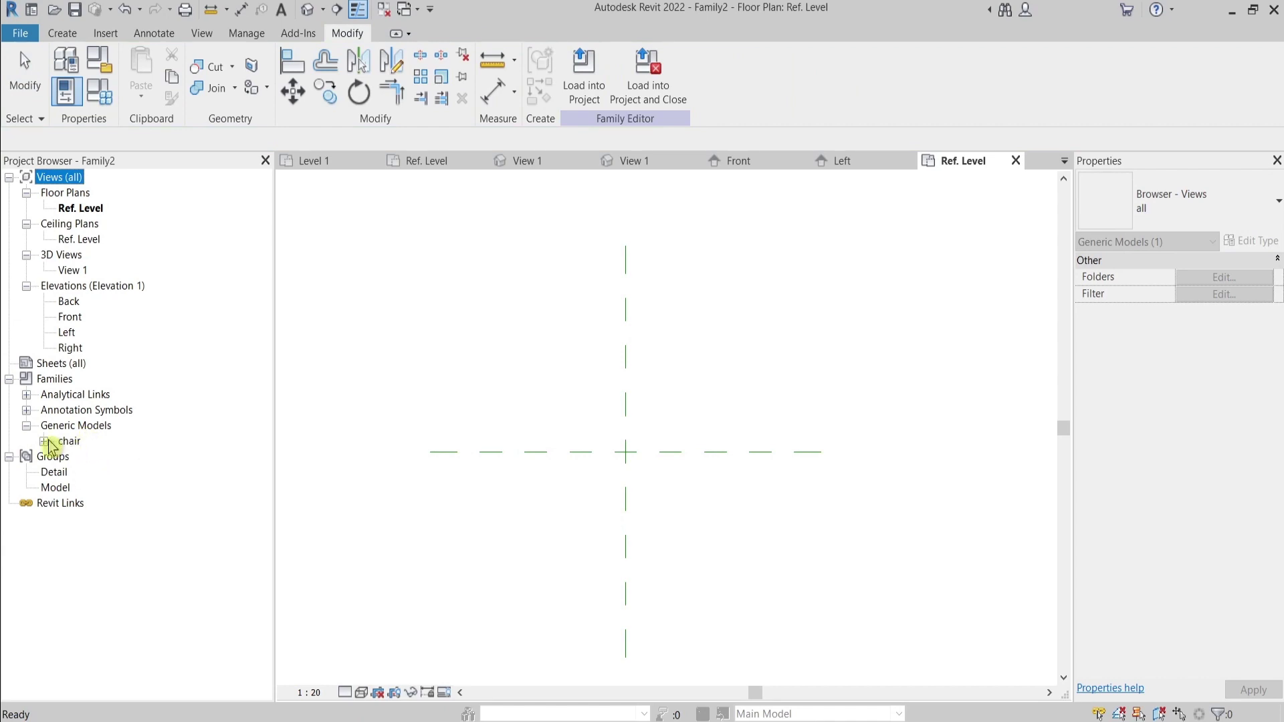
left_click(53, 442)
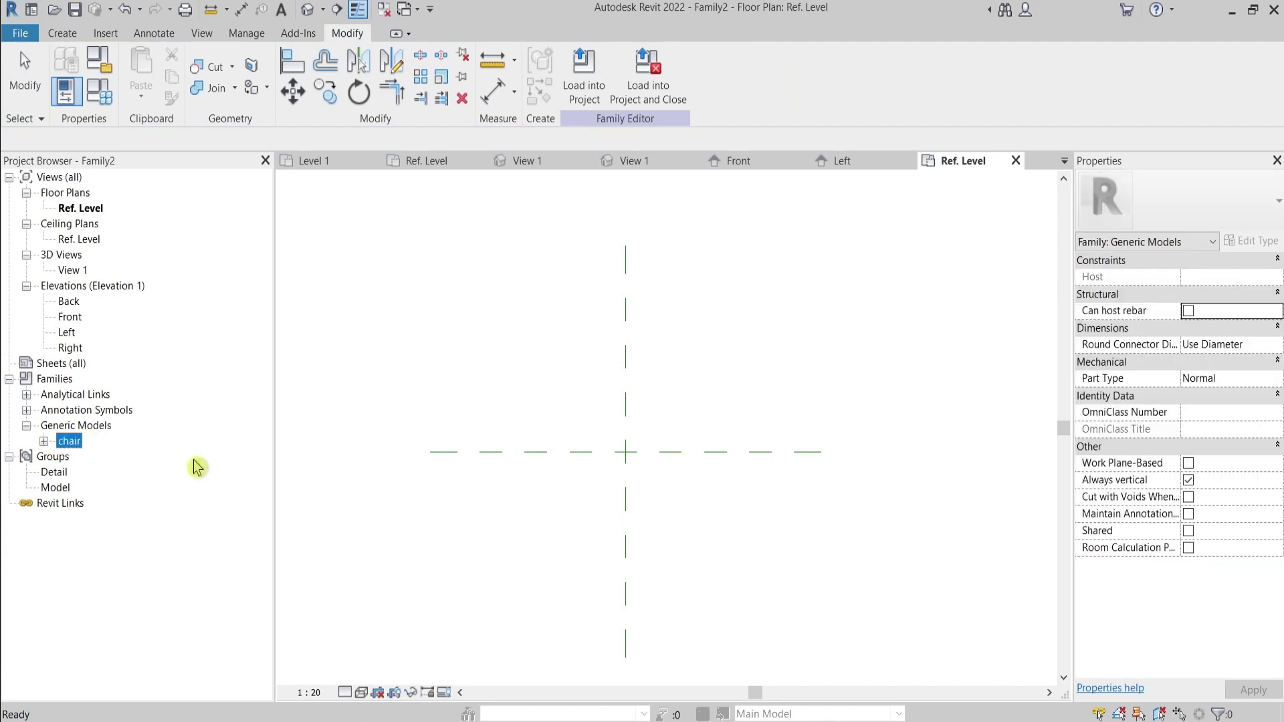
left_click(44, 441)
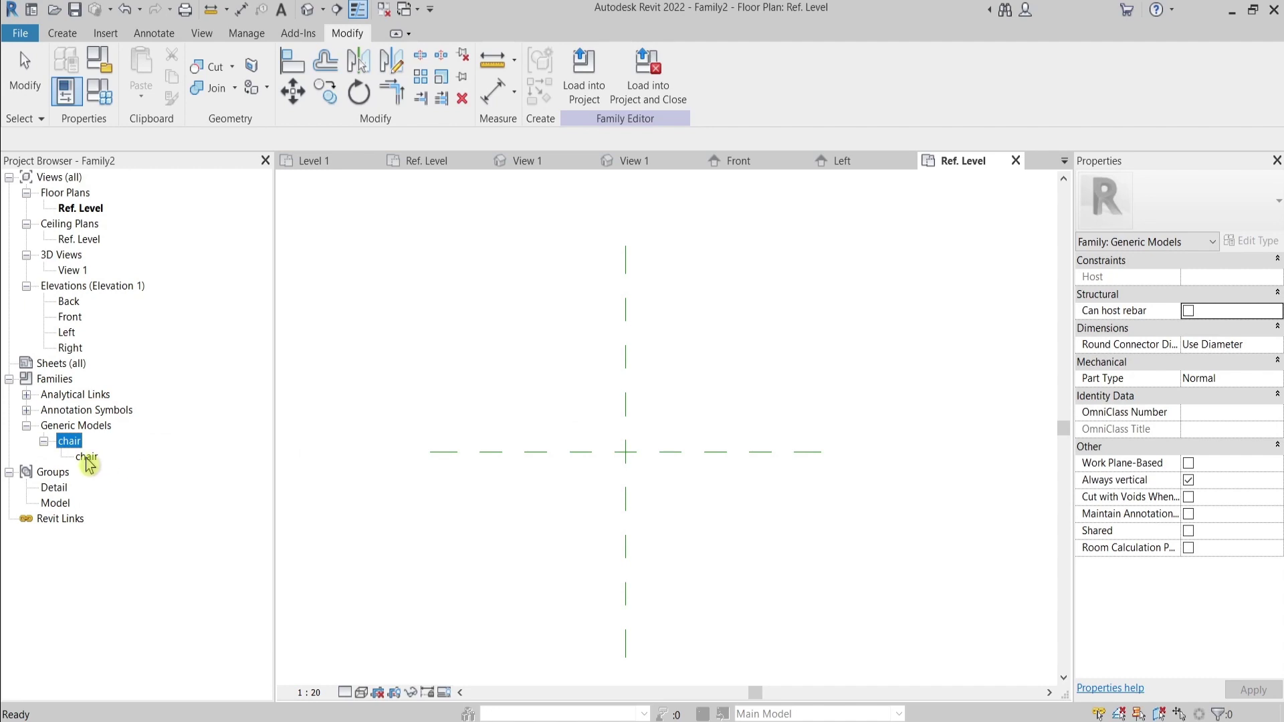
Step: Place one chair instance at the reference-plane intersection and select it
left_click_drag(87, 456, 625, 449)
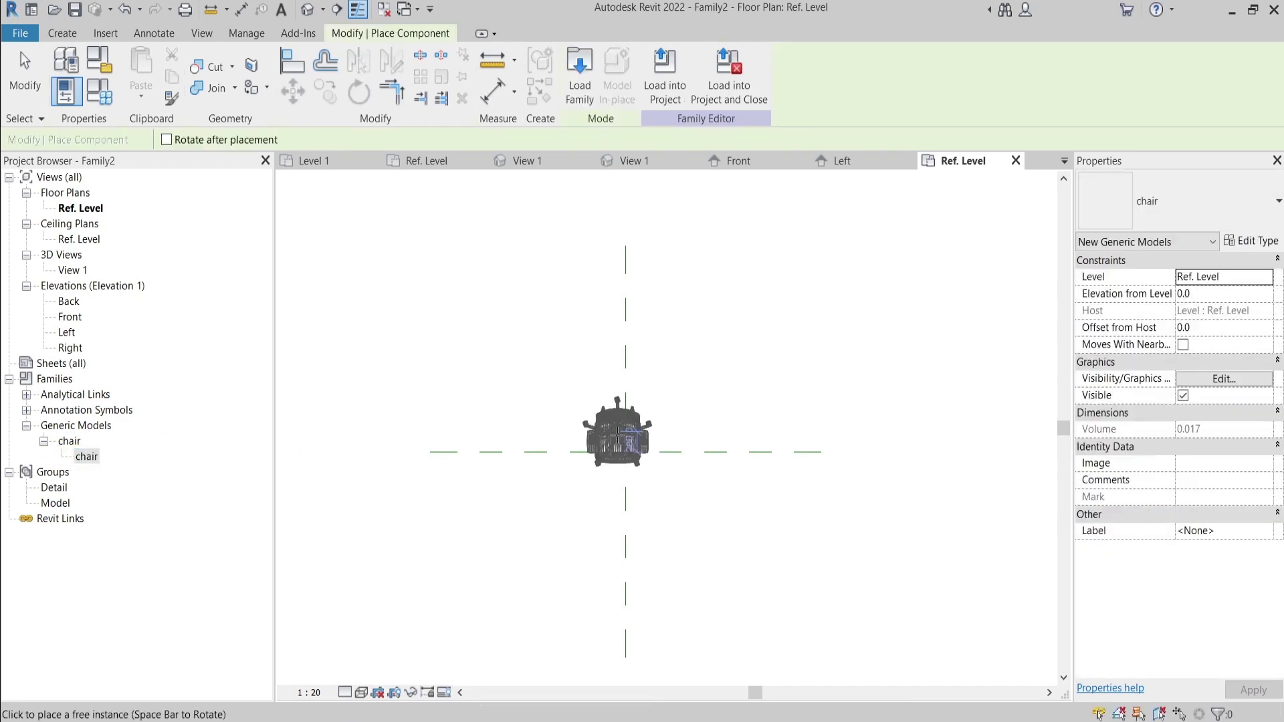
left_click(625, 449)
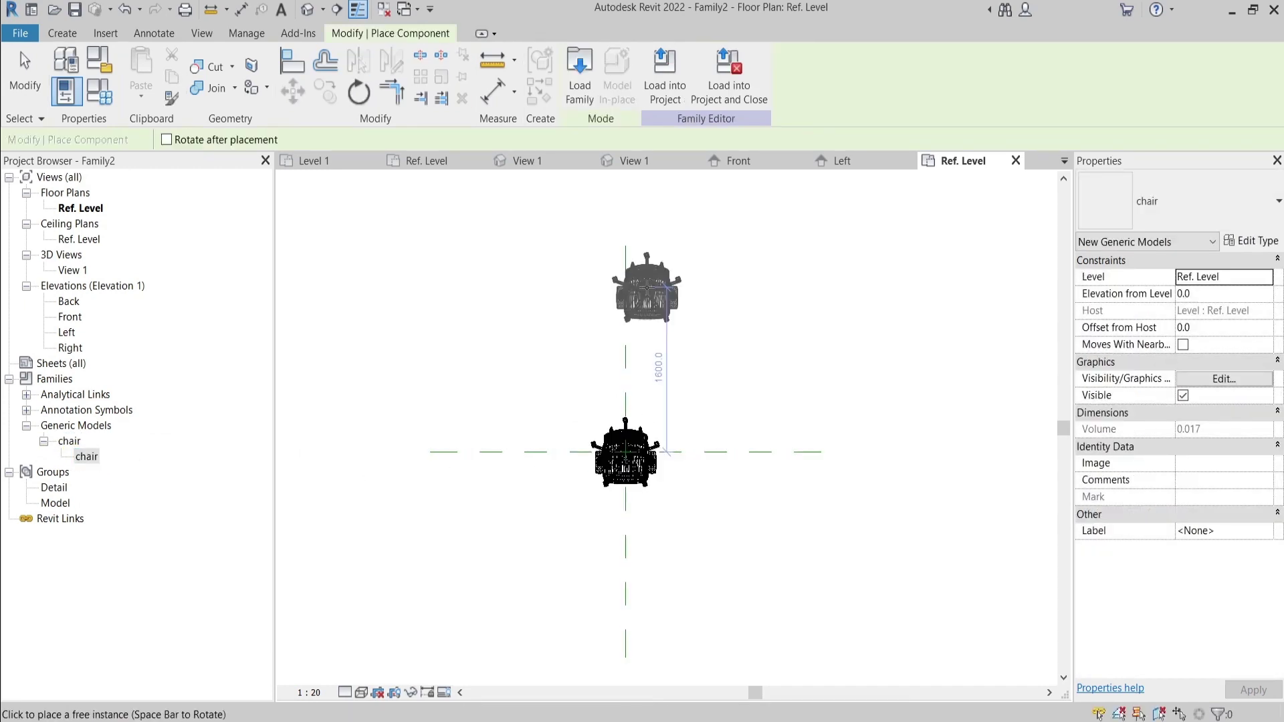
key("Escape")
key("Escape")
left_click(636, 457)
key("Escape")
scroll(636, 457, "up", 1)
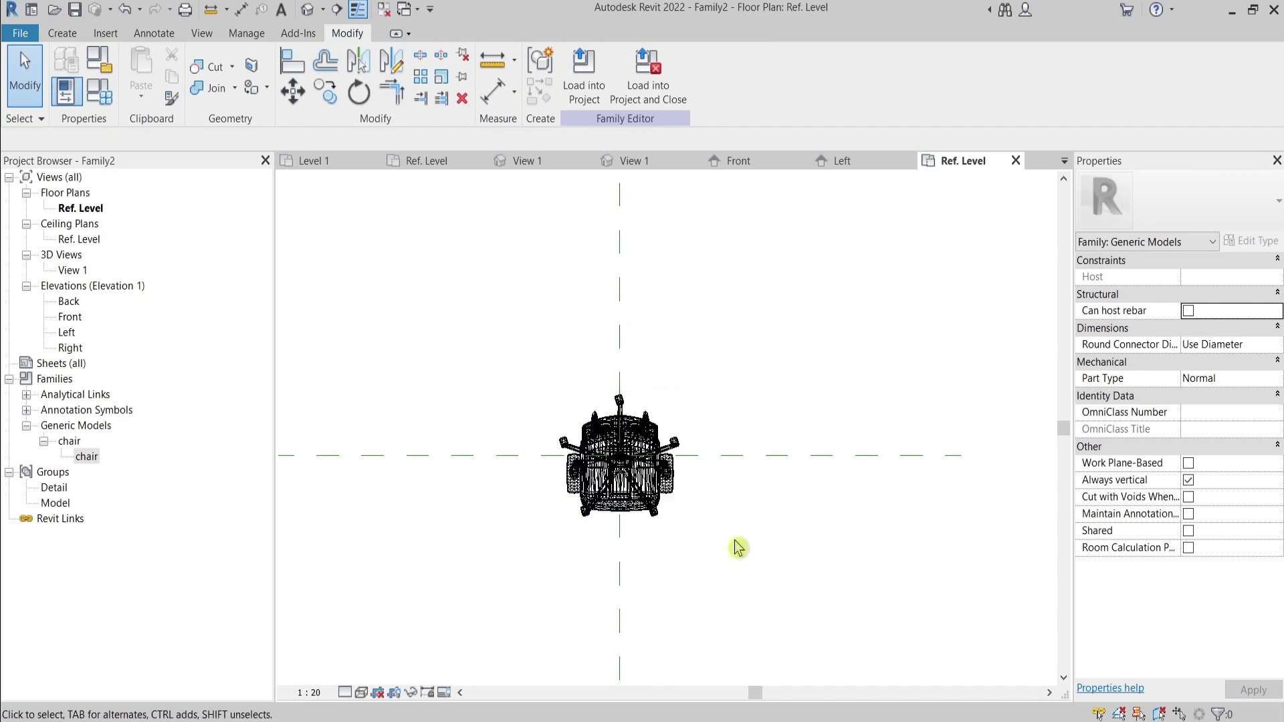
left_click(665, 495)
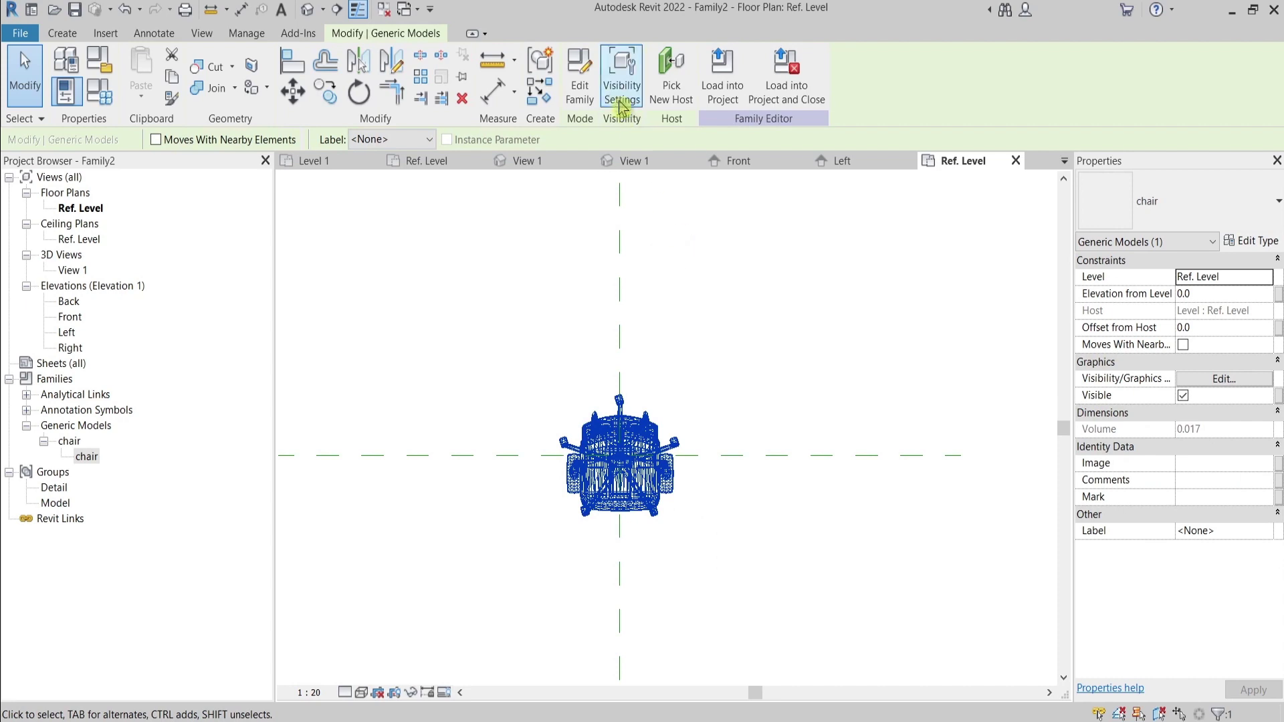
left_click(622, 79)
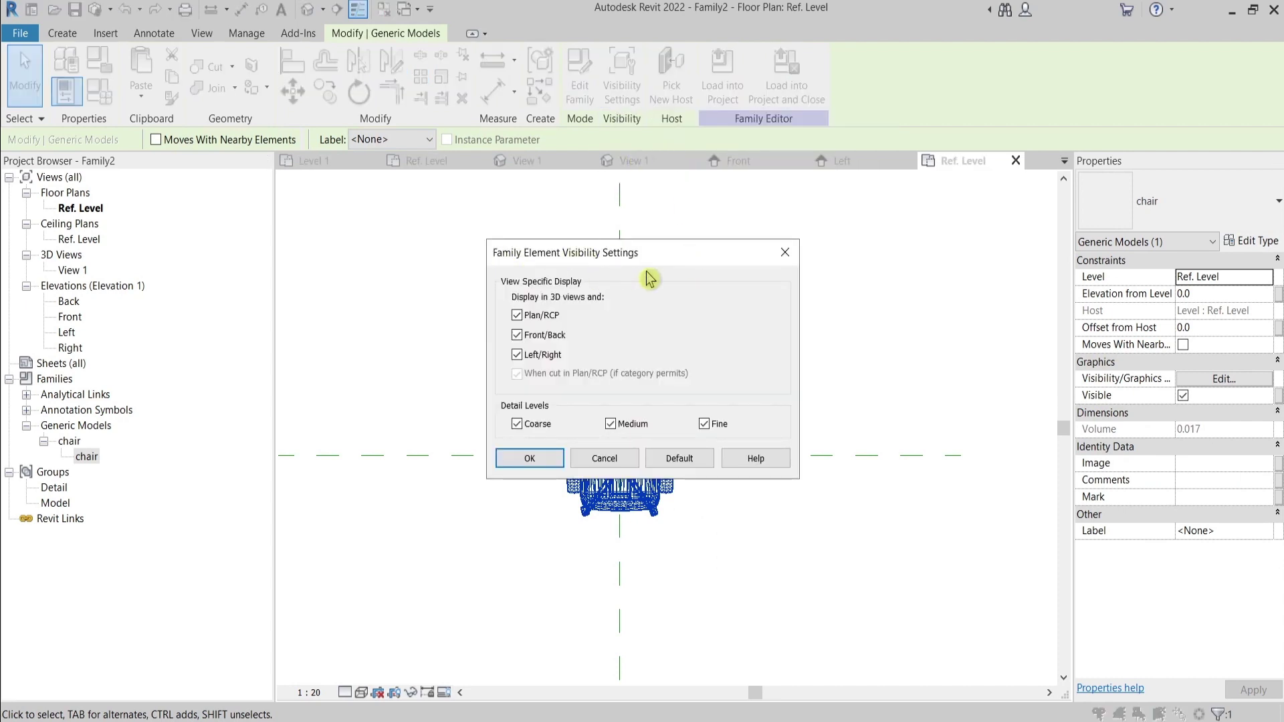
key("Return")
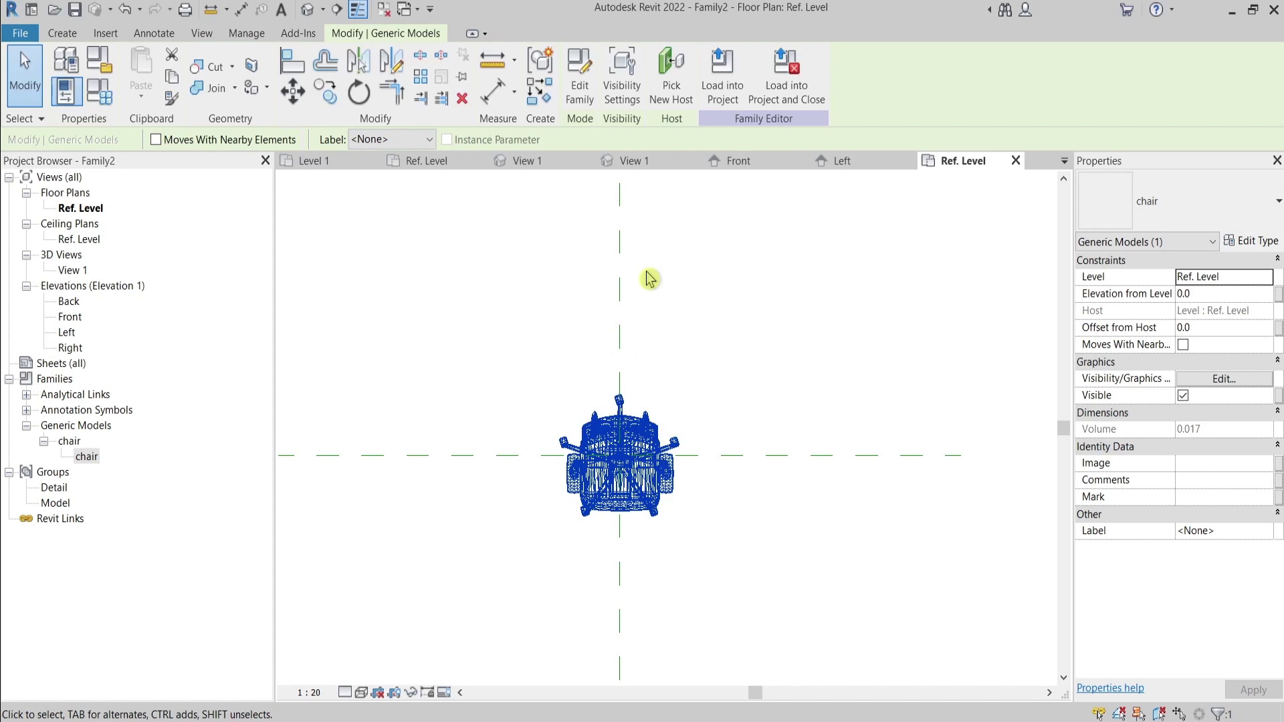
left_click(625, 100)
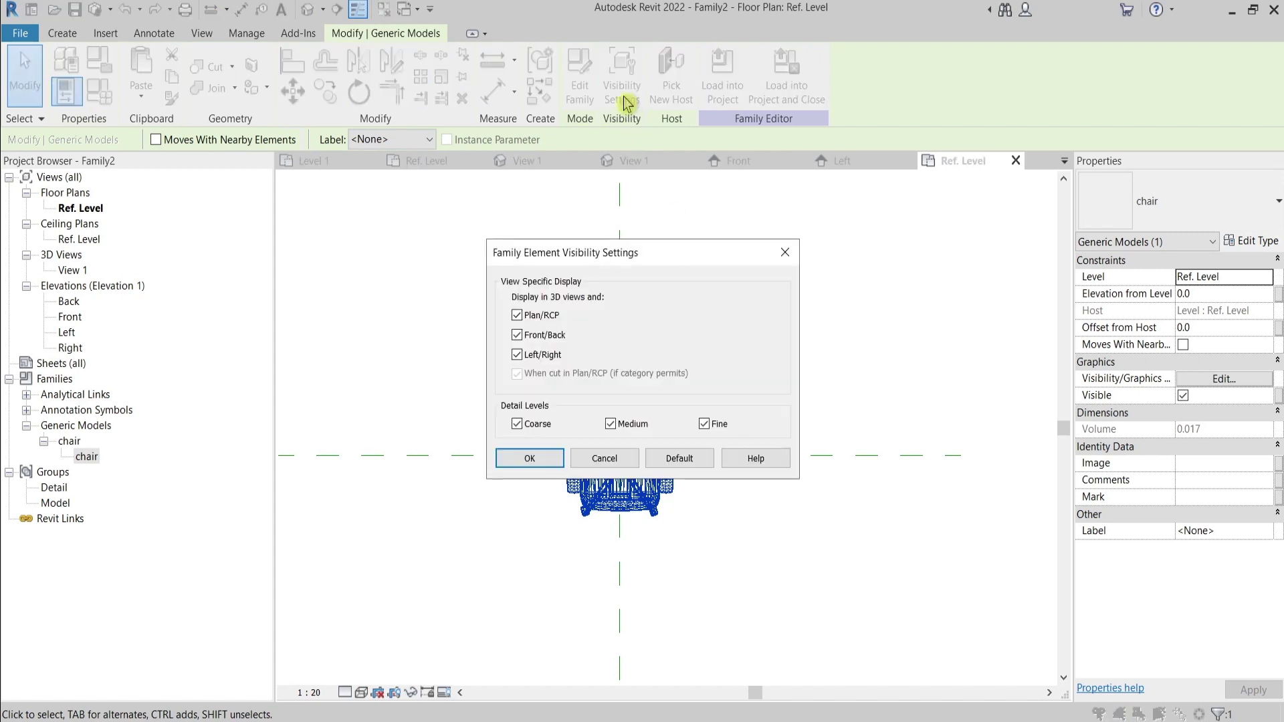
left_click(785, 252)
left_click(696, 484)
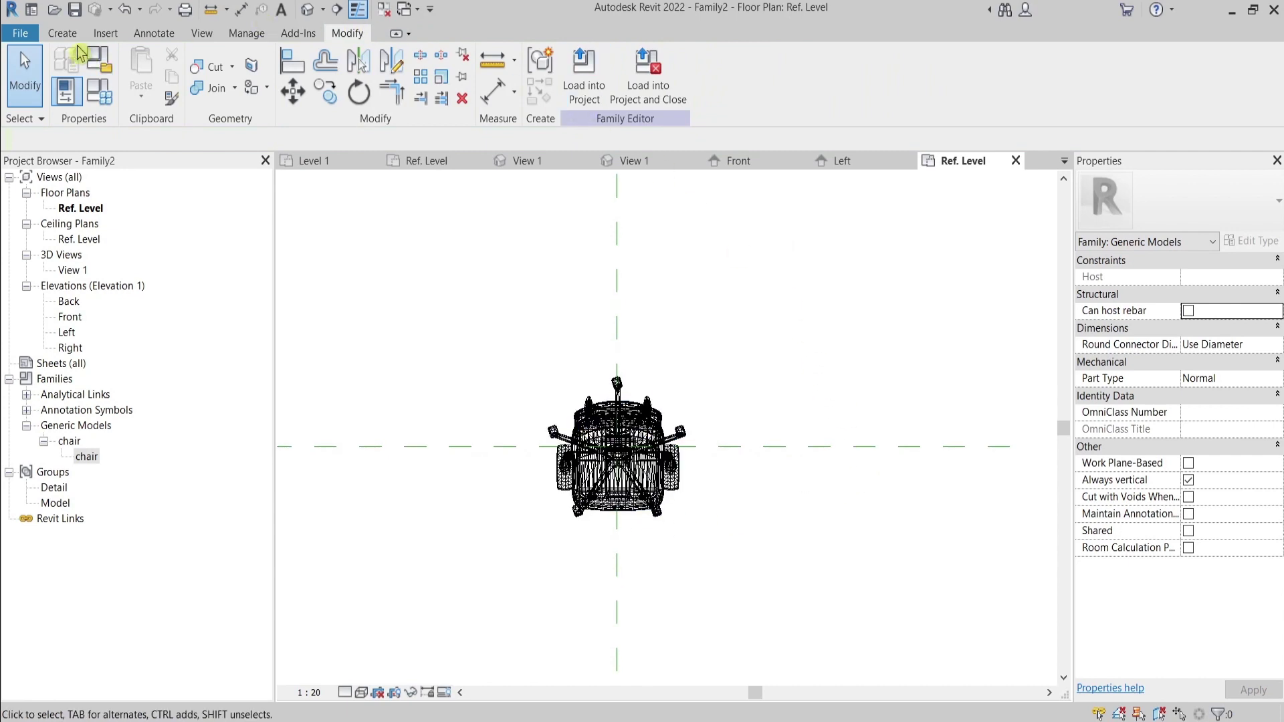
left_click(154, 33)
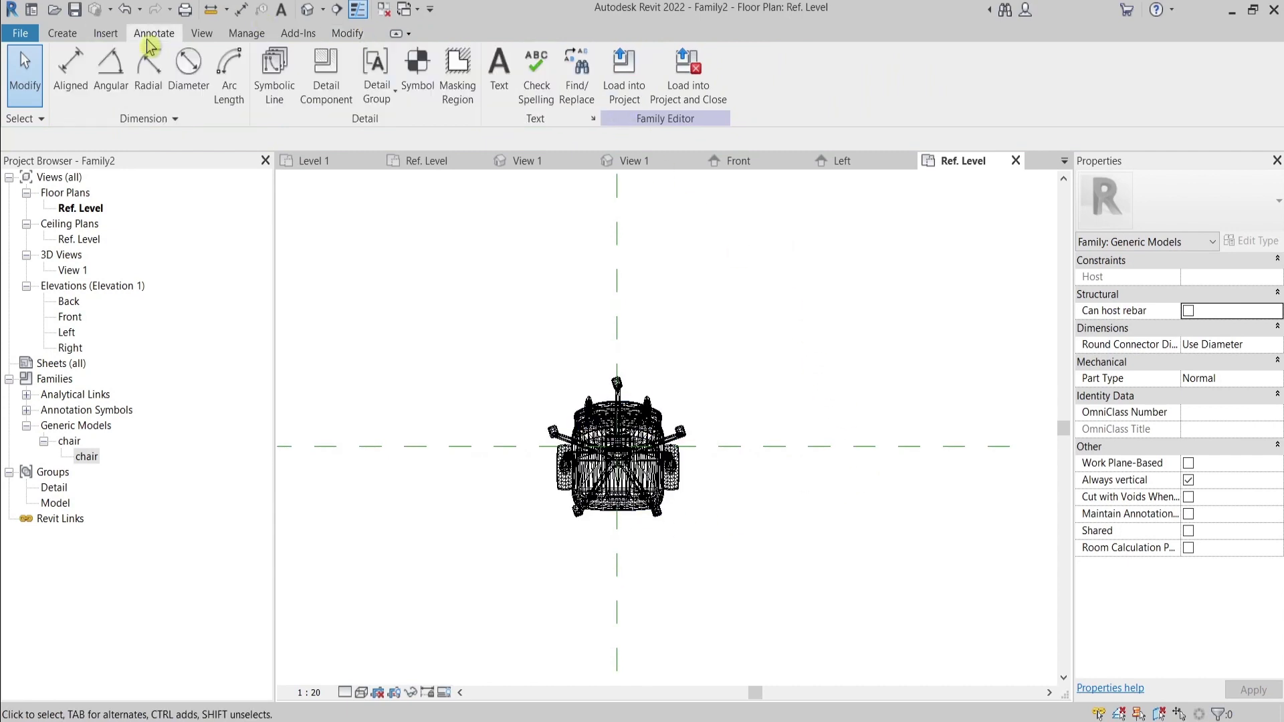
Step: Start a masking region and draw rounded rectangles for the 480 by 420 seat and the backrest
left_click(454, 100)
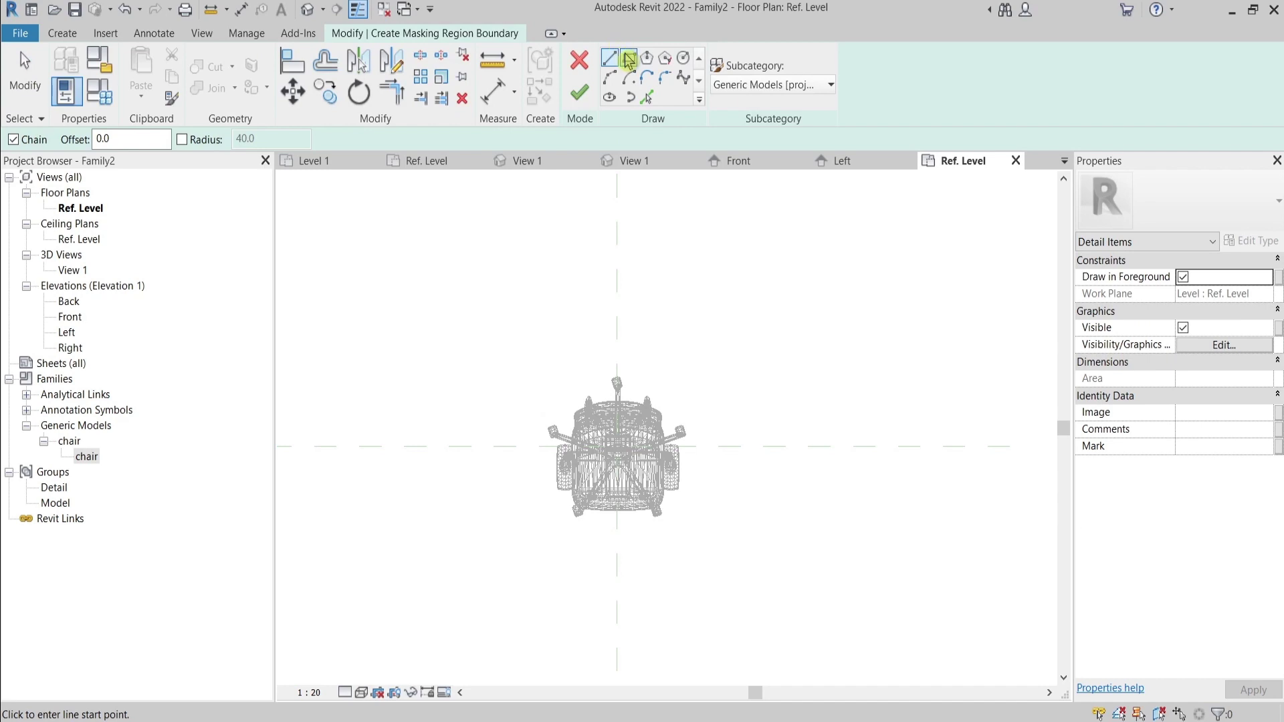
left_click(628, 59)
scroll(702, 428, "up", 3)
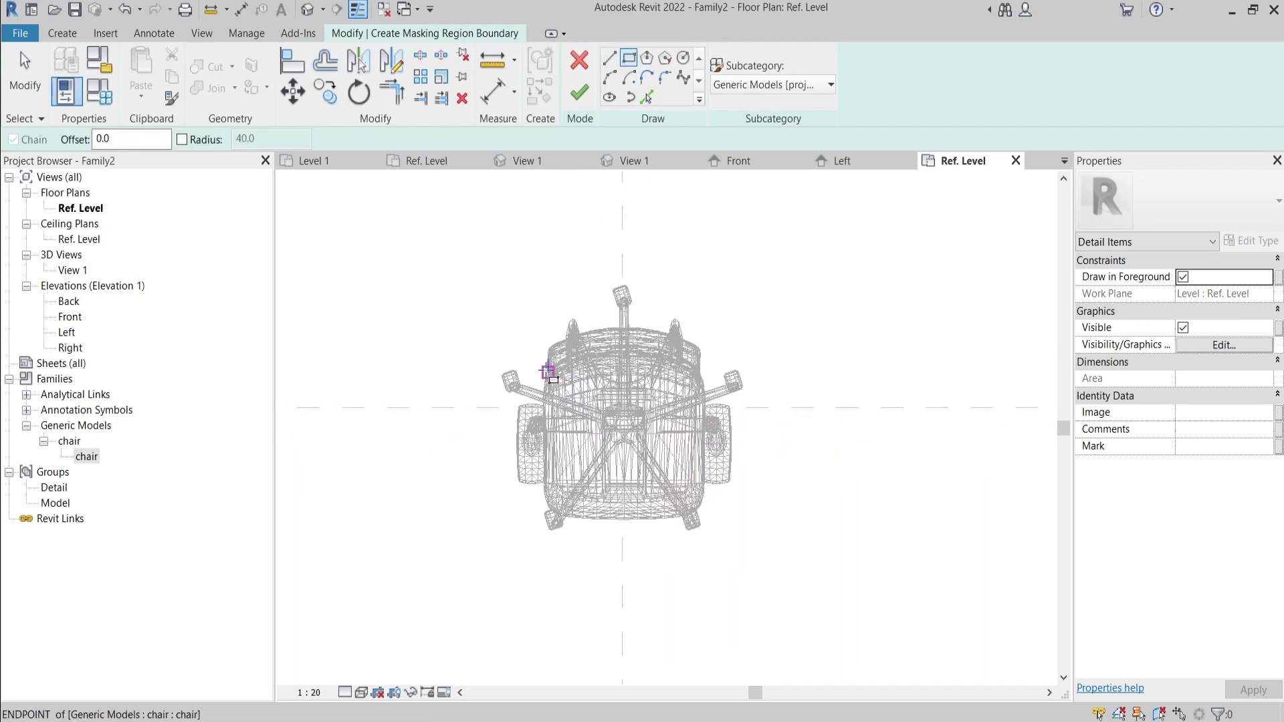
left_click(221, 138)
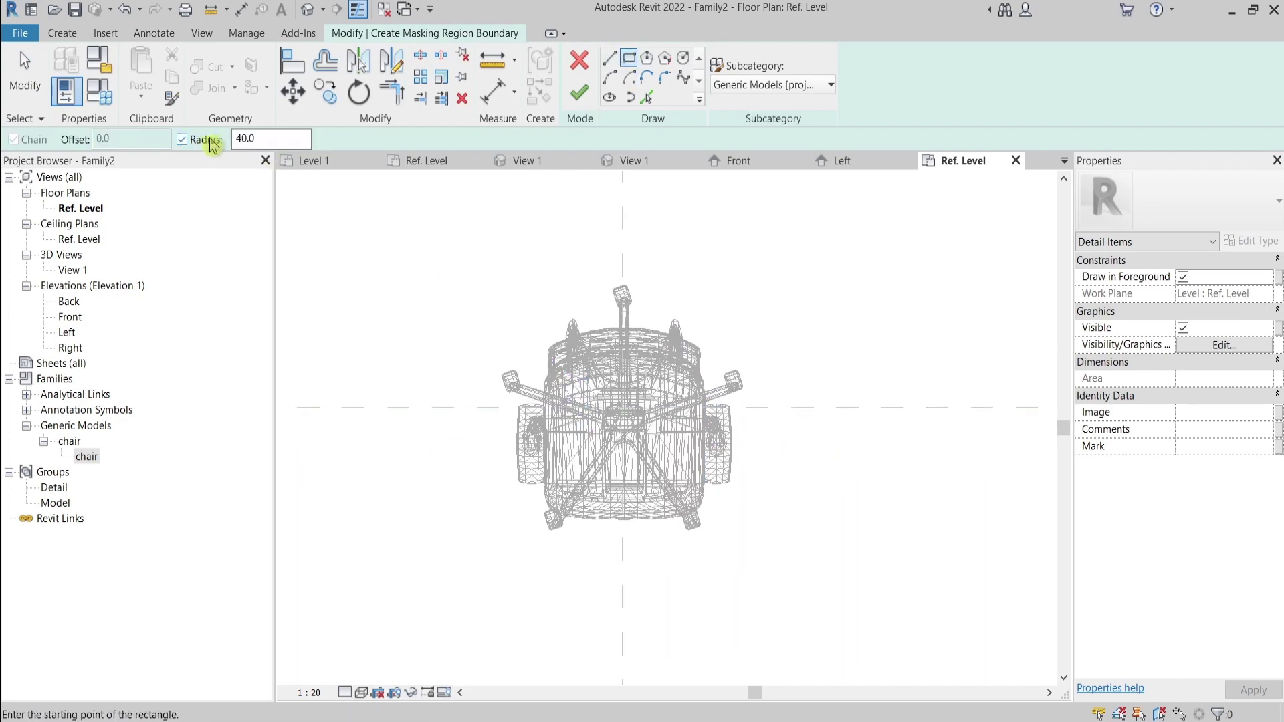
left_click(540, 361)
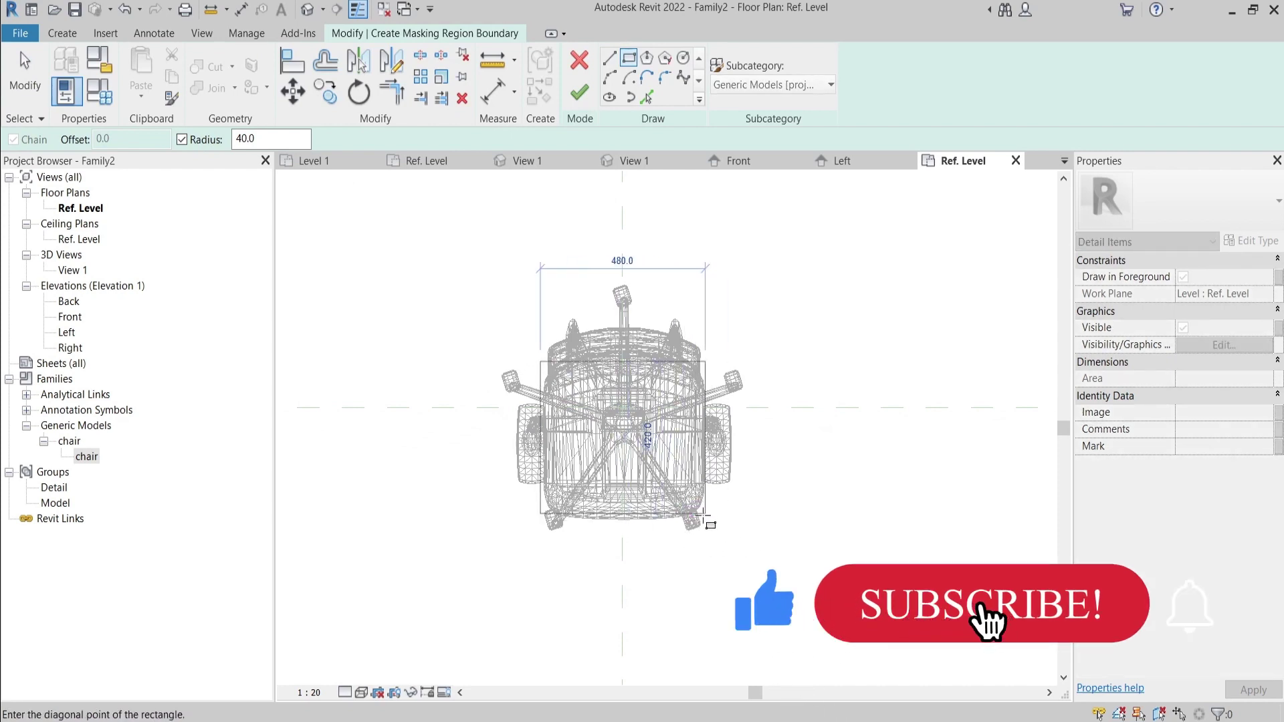
left_click(704, 513)
scroll(598, 316, "up", 2)
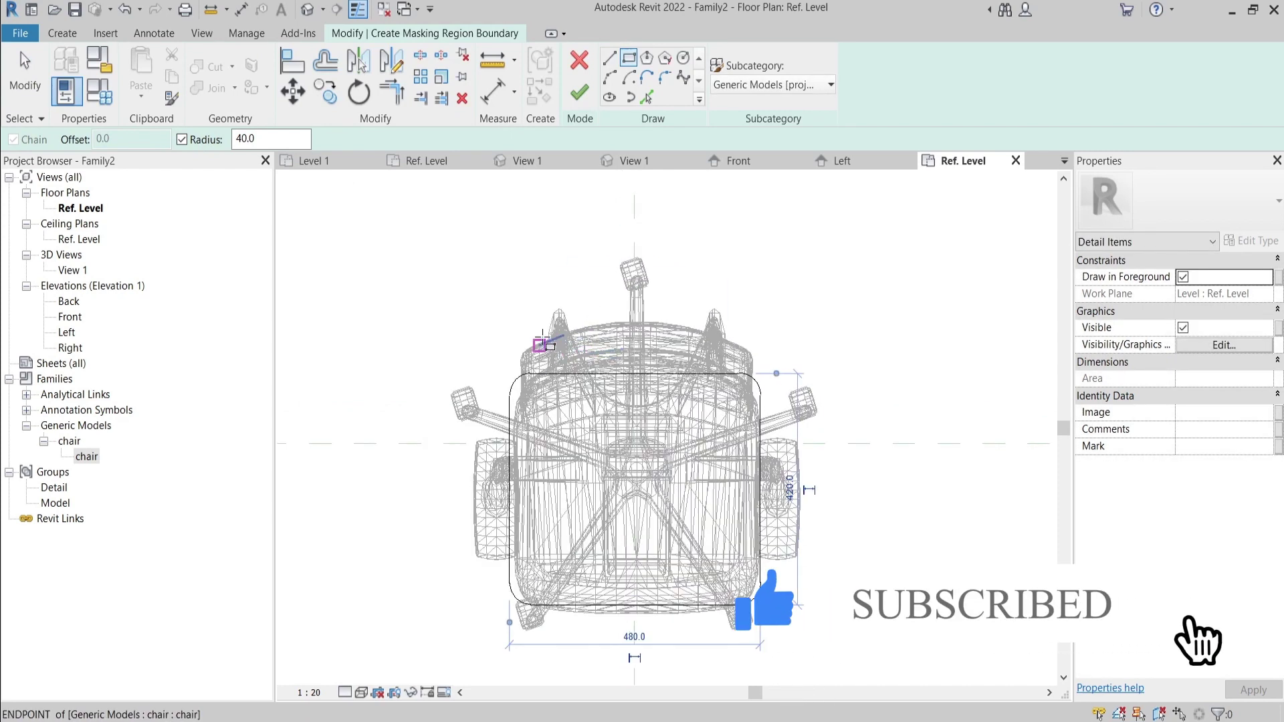
left_click(529, 314)
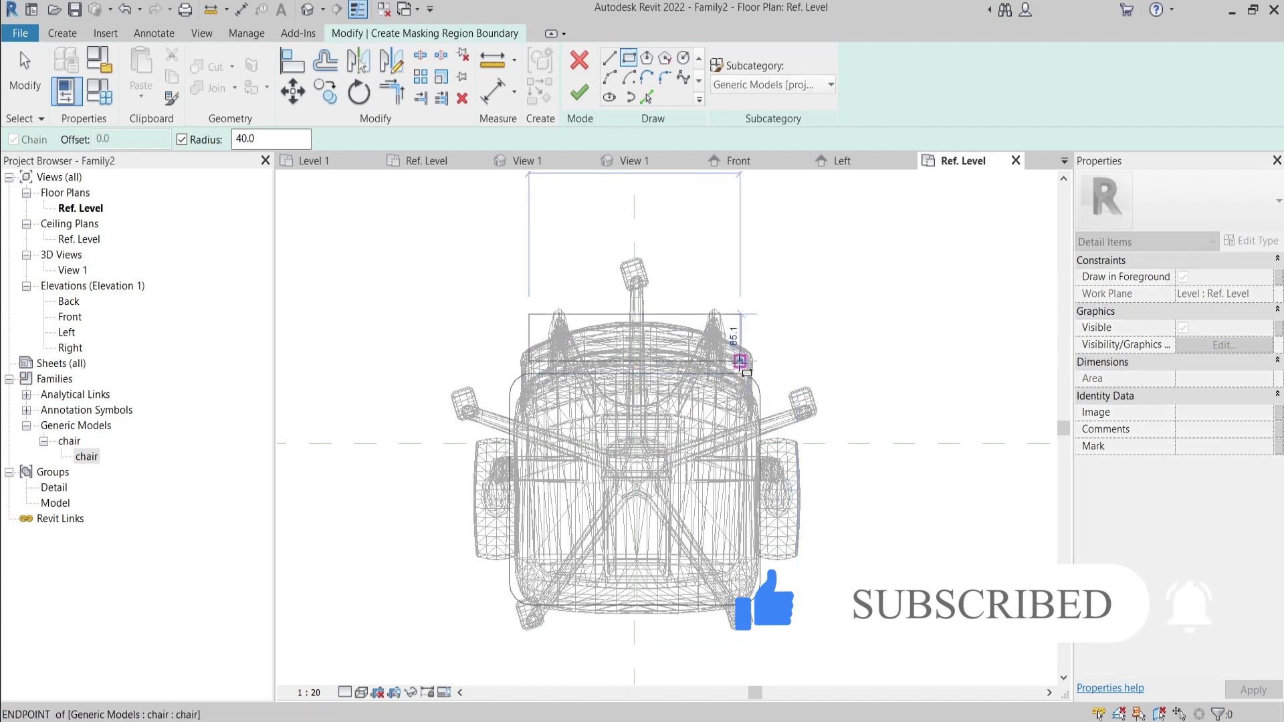
left_click(741, 361)
Step: Set the corner radius to 20 and draw the rounded left armrest outline
left_click(467, 443)
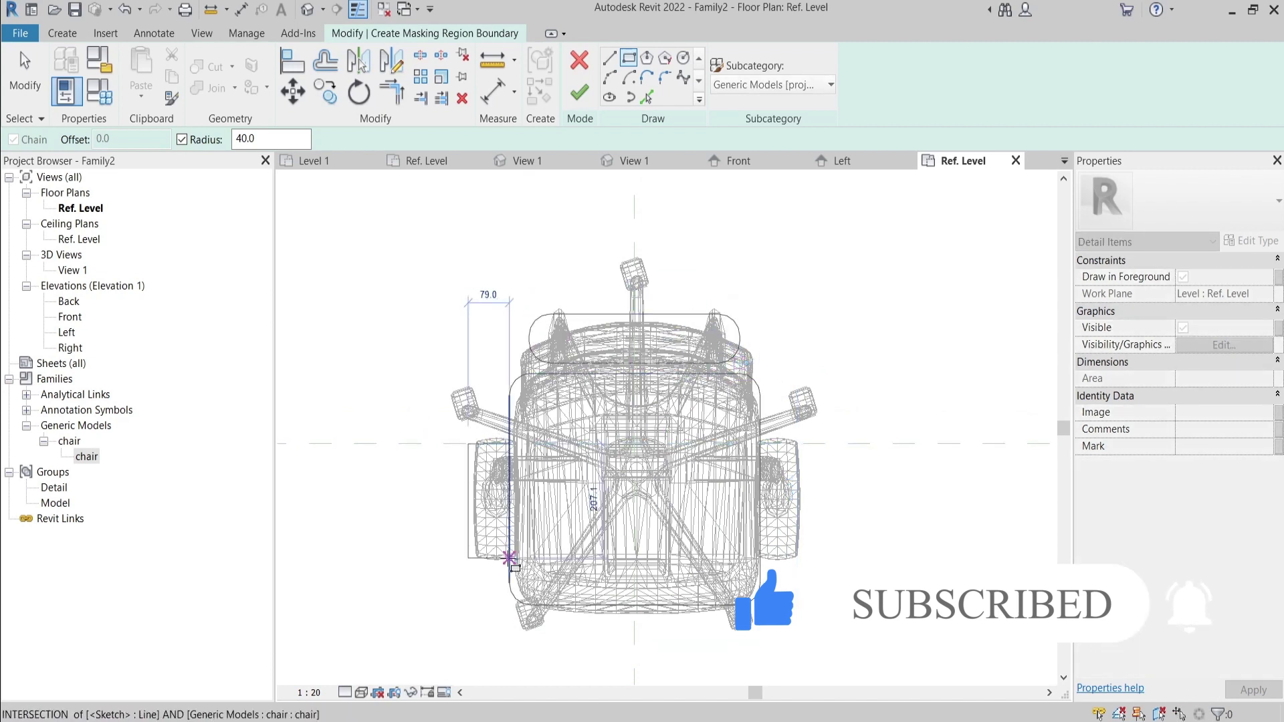
left_click(506, 559)
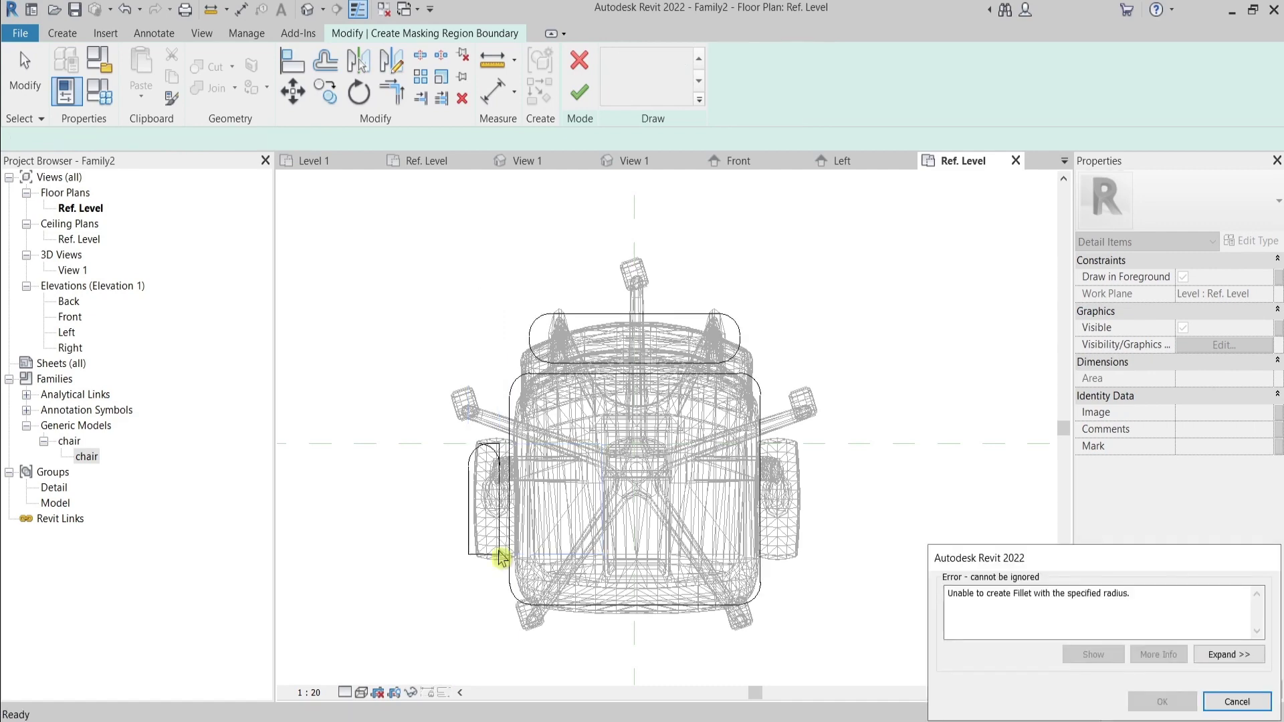
key("Escape")
key("Escape")
scroll(445, 478, "up", 2)
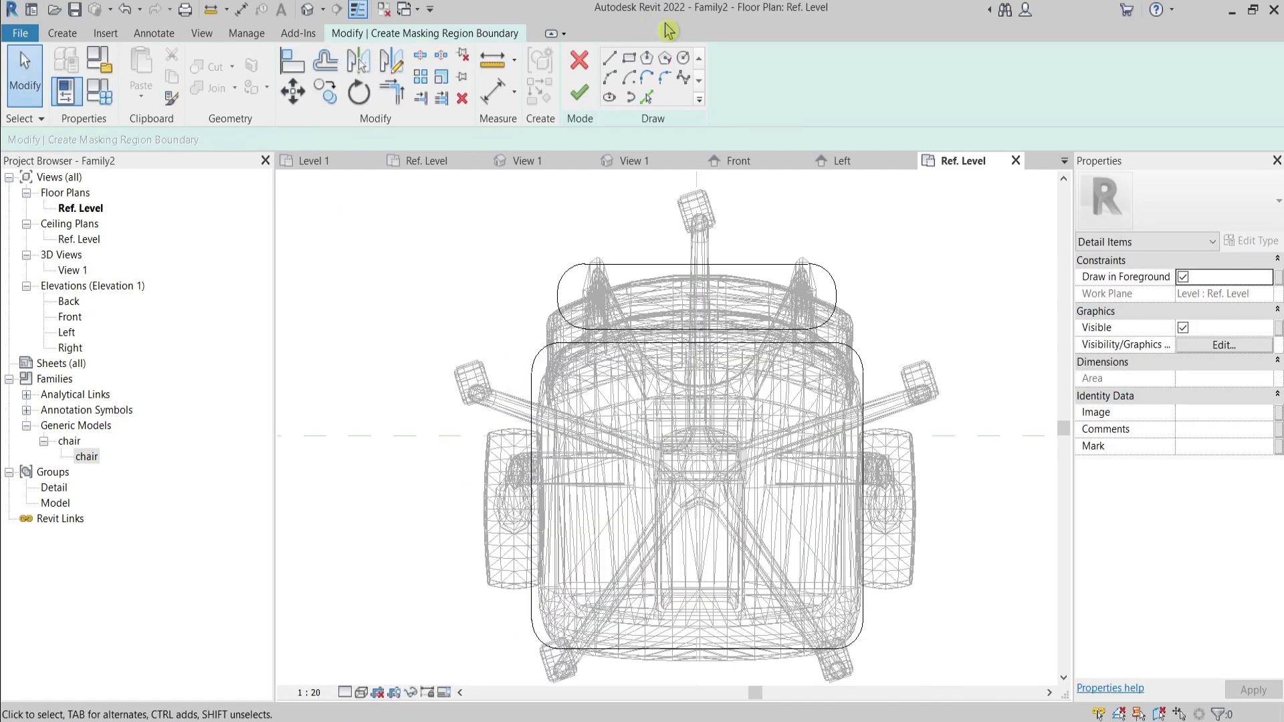
left_click(635, 58)
left_click(214, 142)
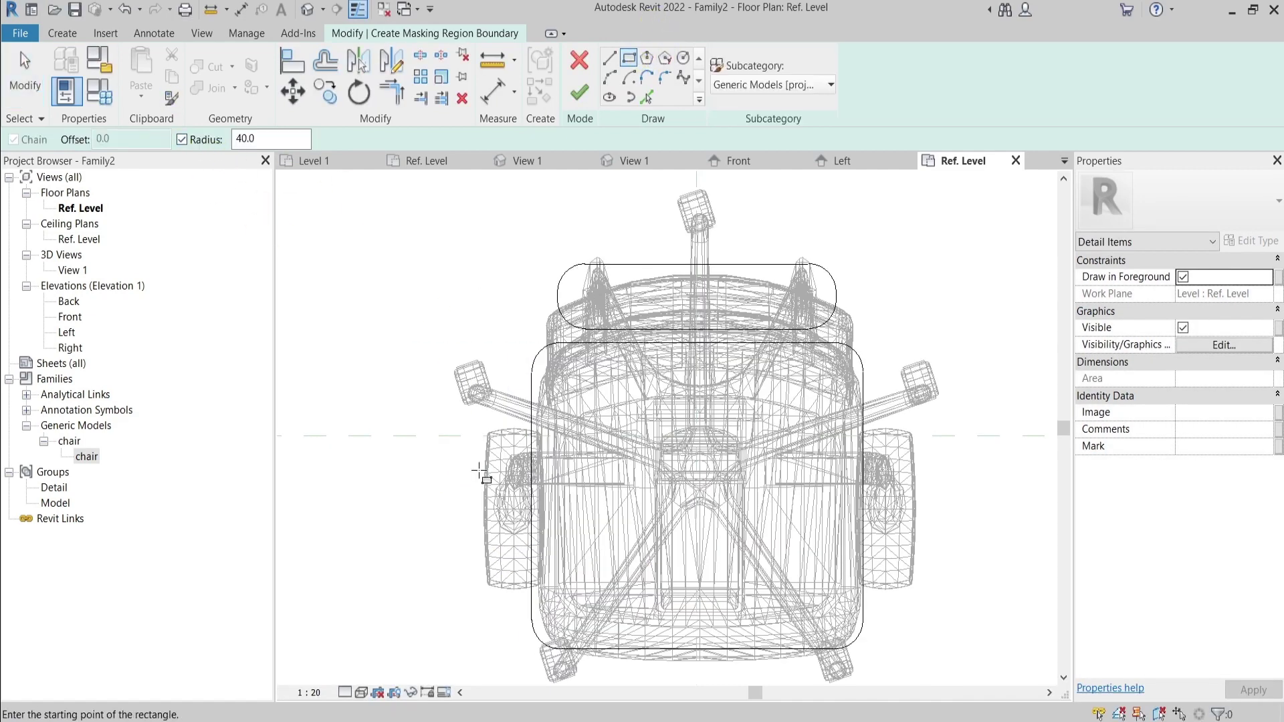
left_click(465, 427)
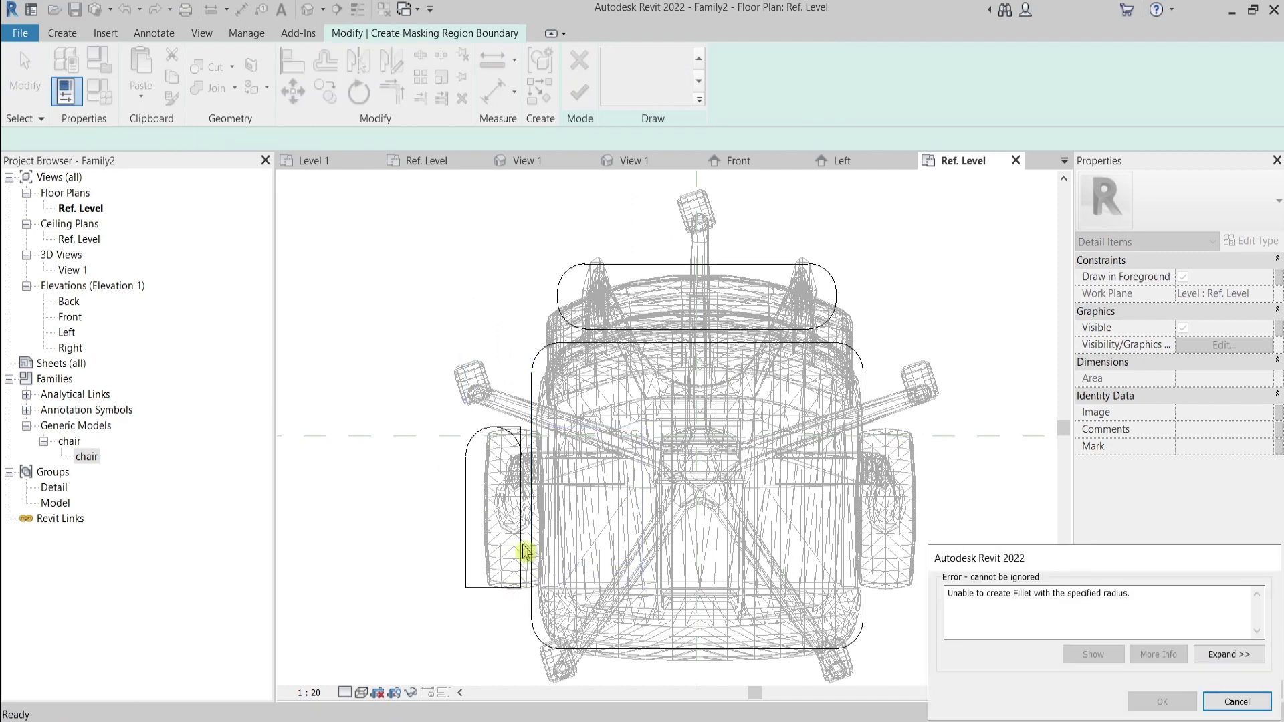
left_click(1207, 701)
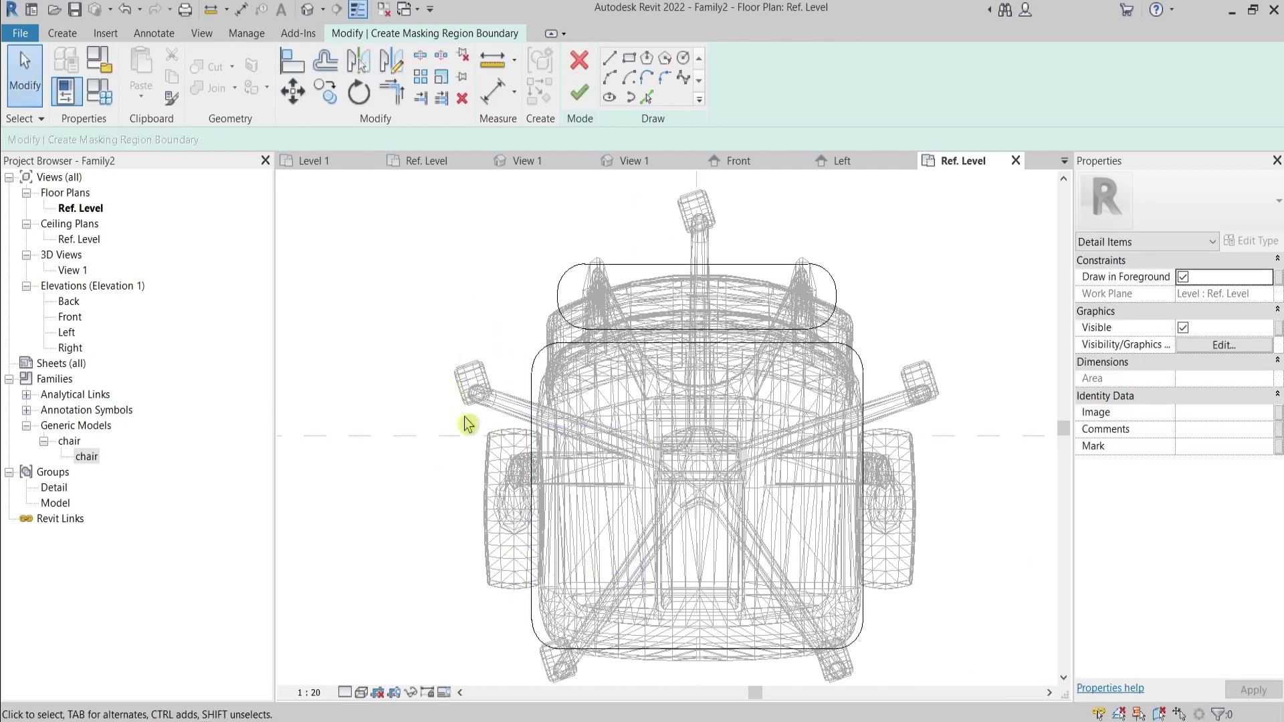
left_click(628, 57)
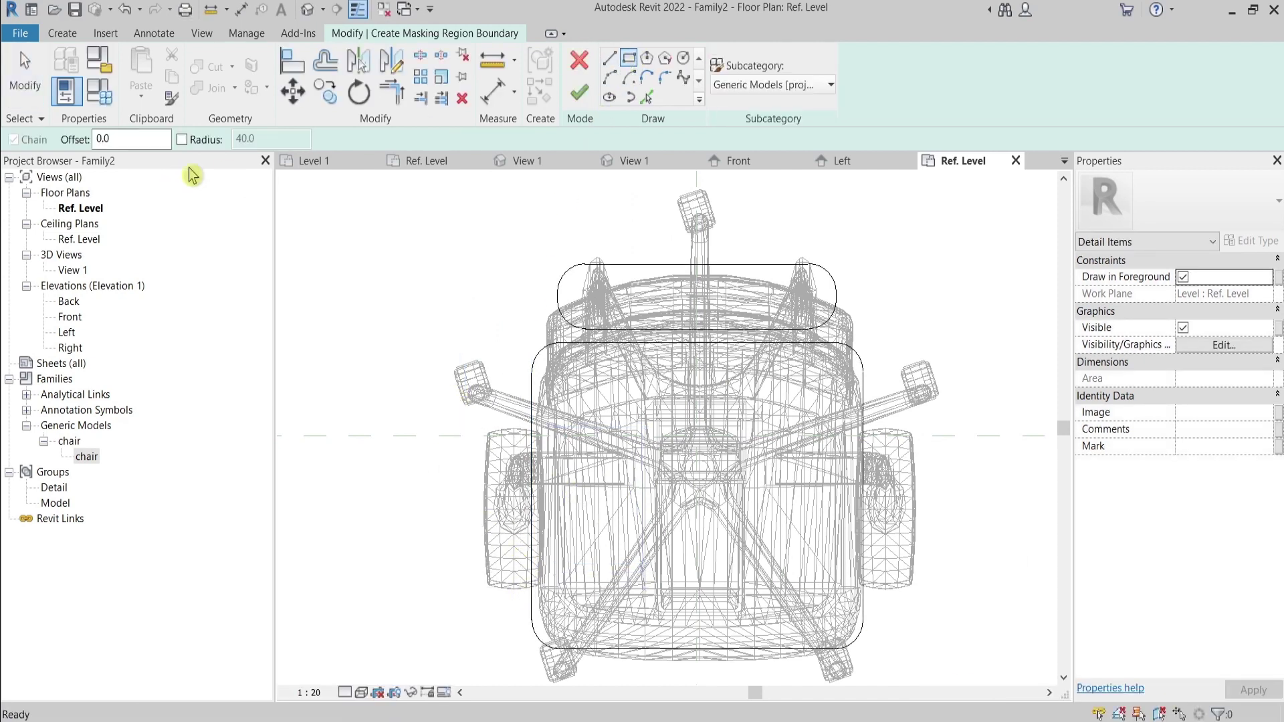
left_click(219, 140)
type("20")
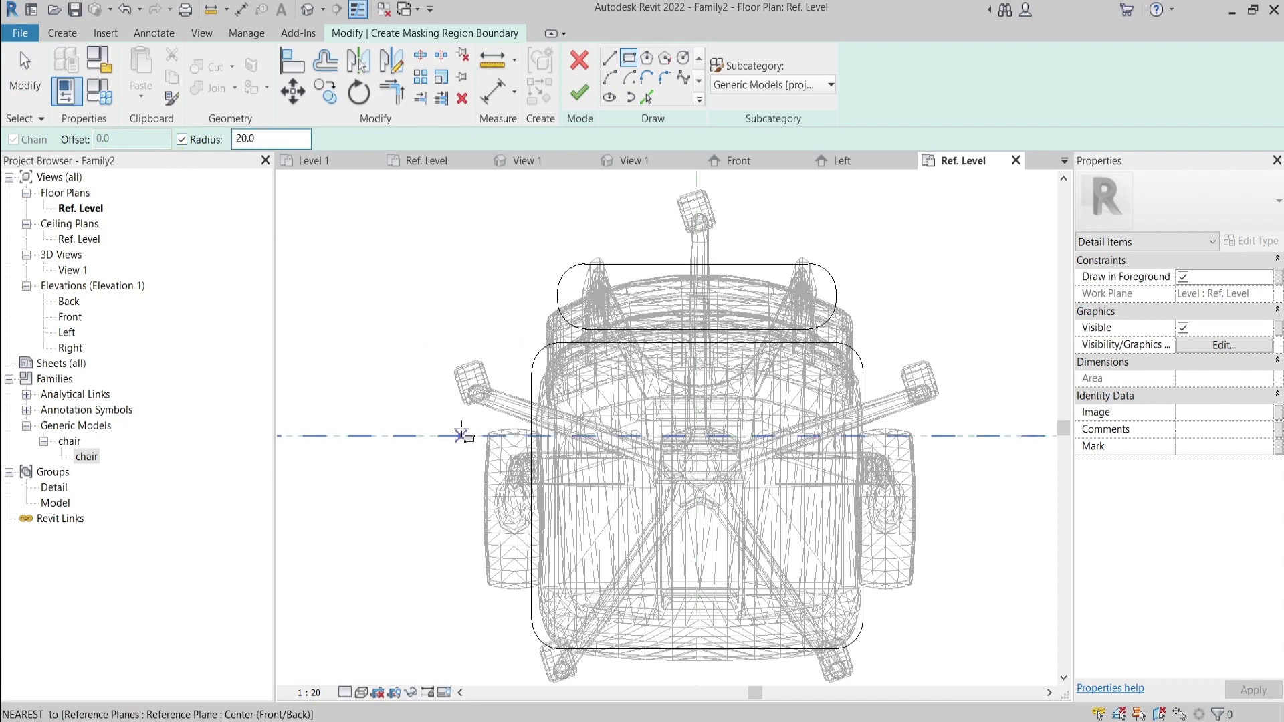
left_click(474, 422)
left_click(514, 595)
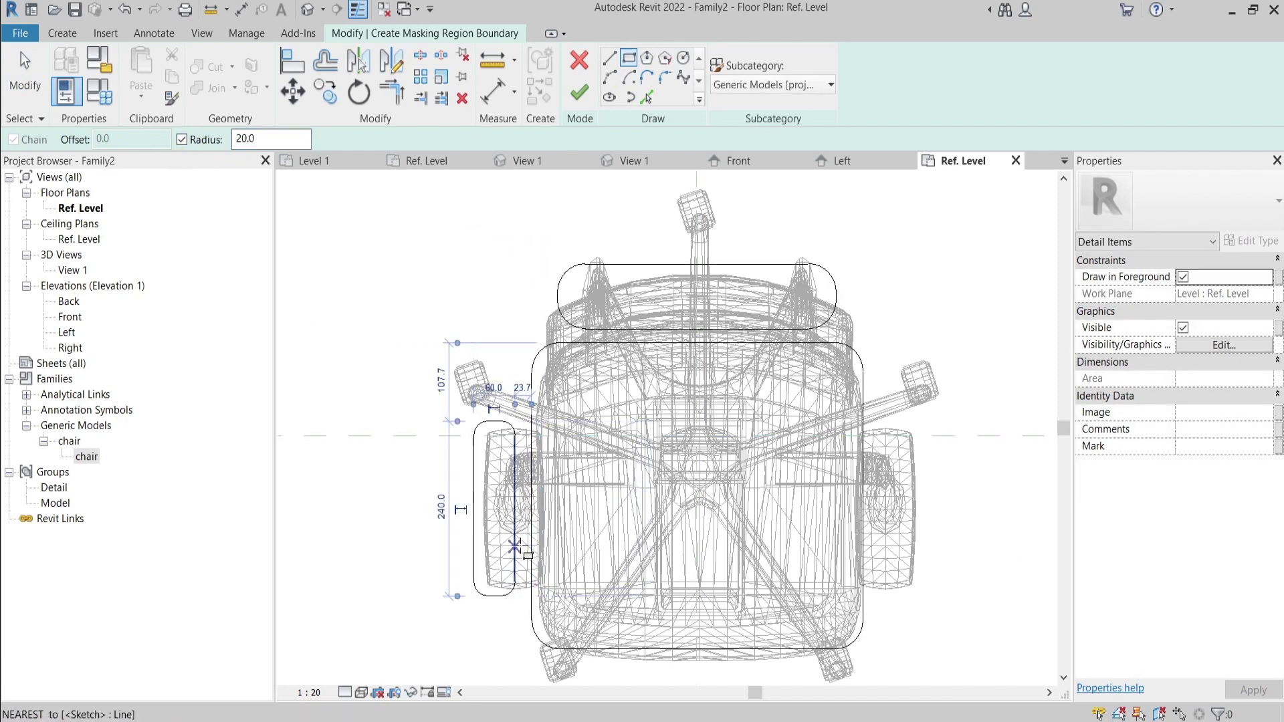
key("Escape")
Step: Copy the left armrest outline to the right armrest
left_click_drag(425, 384, 524, 619)
key("c")
key("o")
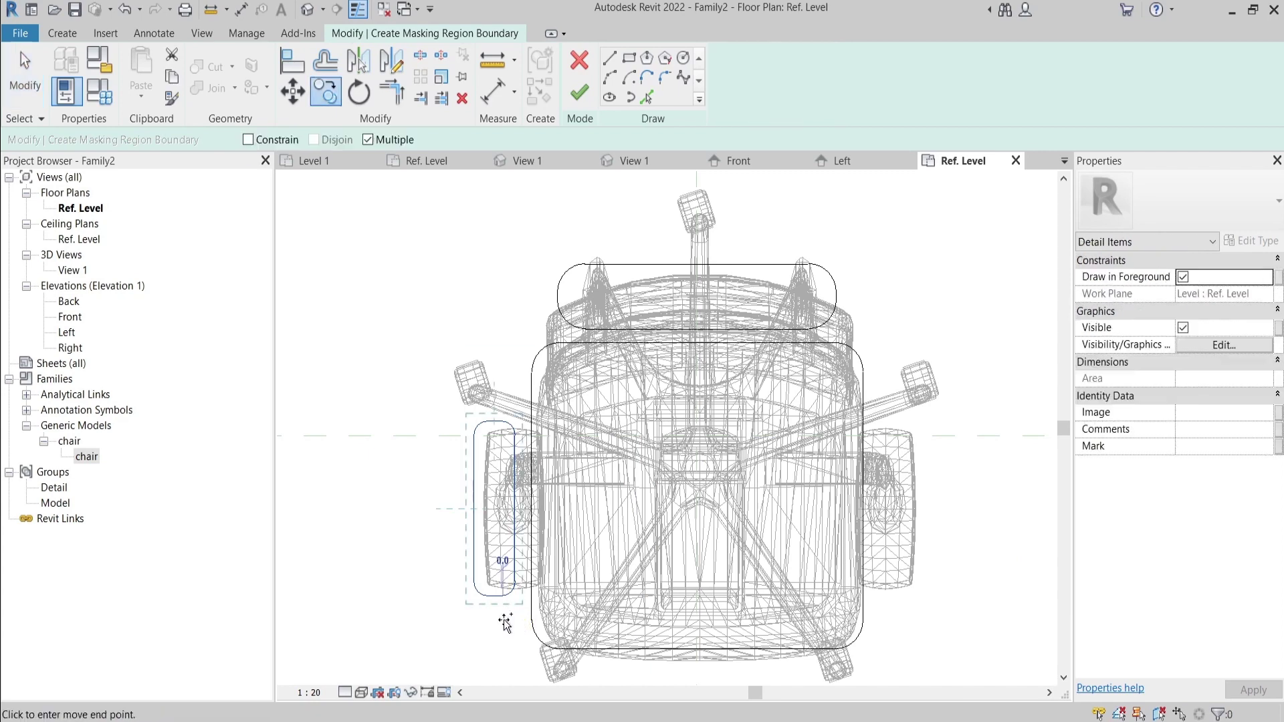
left_click(505, 619)
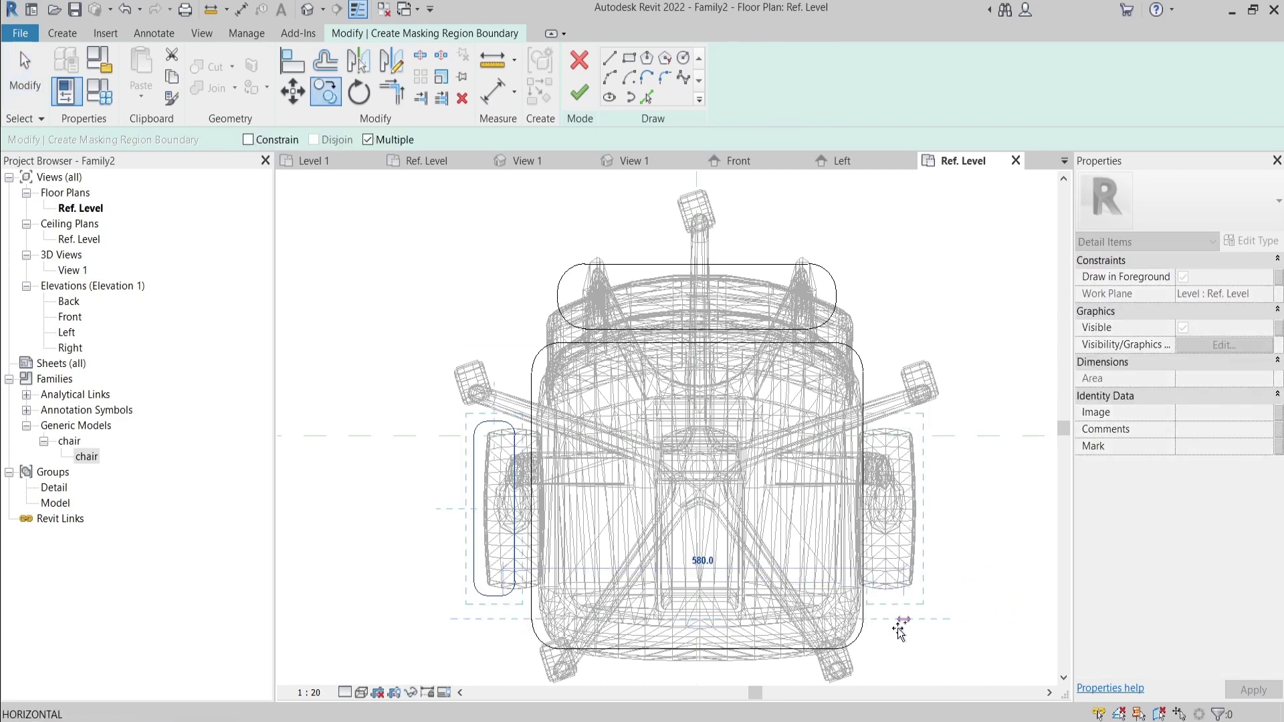
left_click(901, 632)
key("Escape")
Step: Zoom to fit and finish the masking region sketch
key("z")
key("f")
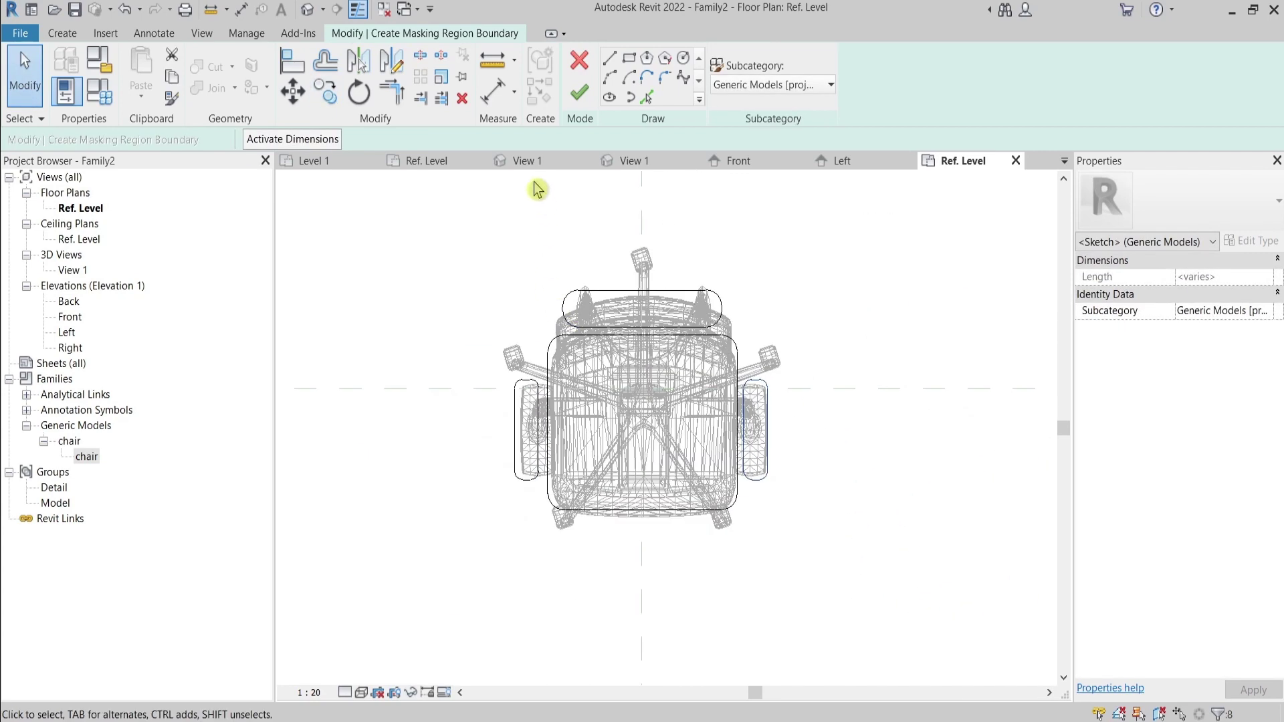
left_click(581, 93)
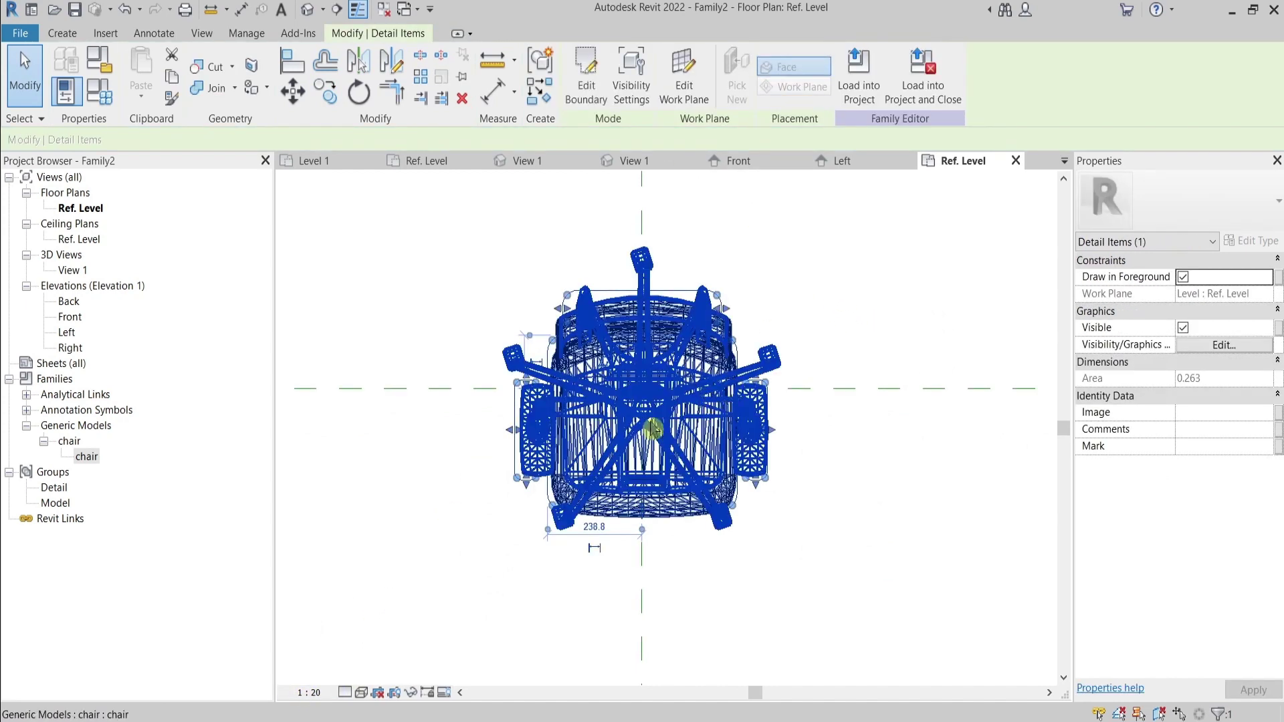
Step: Switch the plan to Hidden Line visual style and select the chair's 3D geometry
left_click(360, 696)
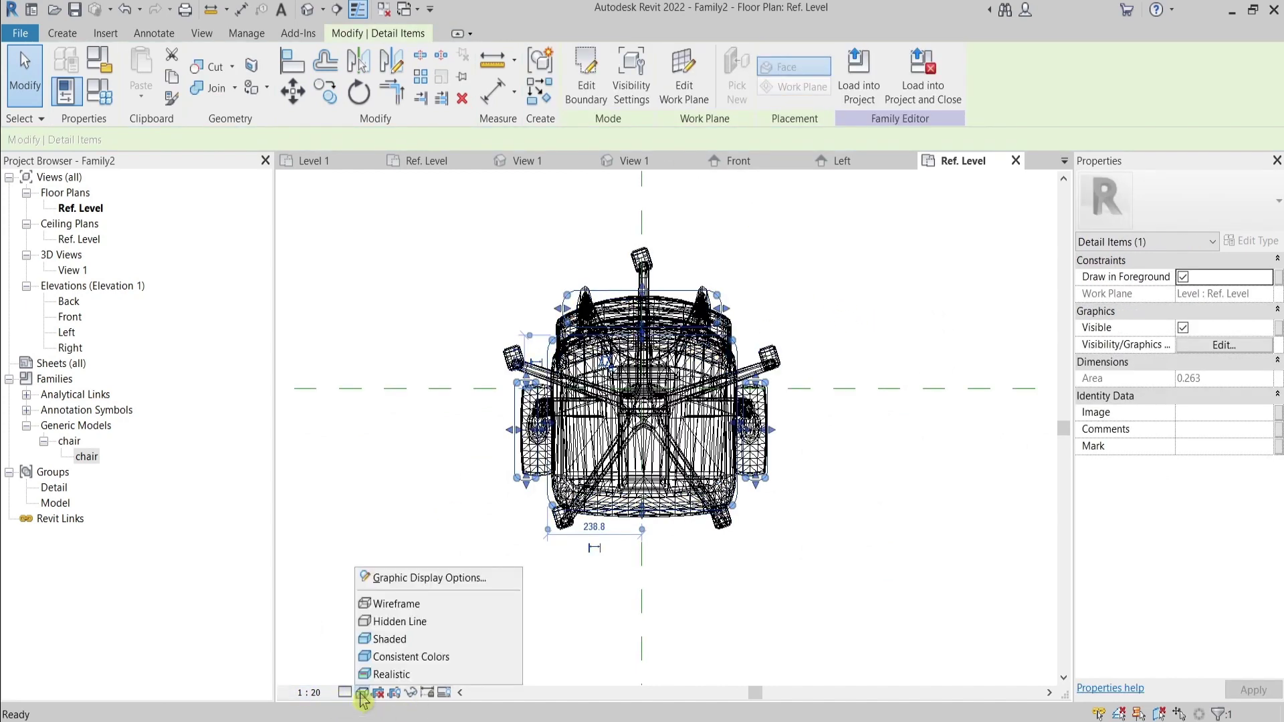
left_click(396, 622)
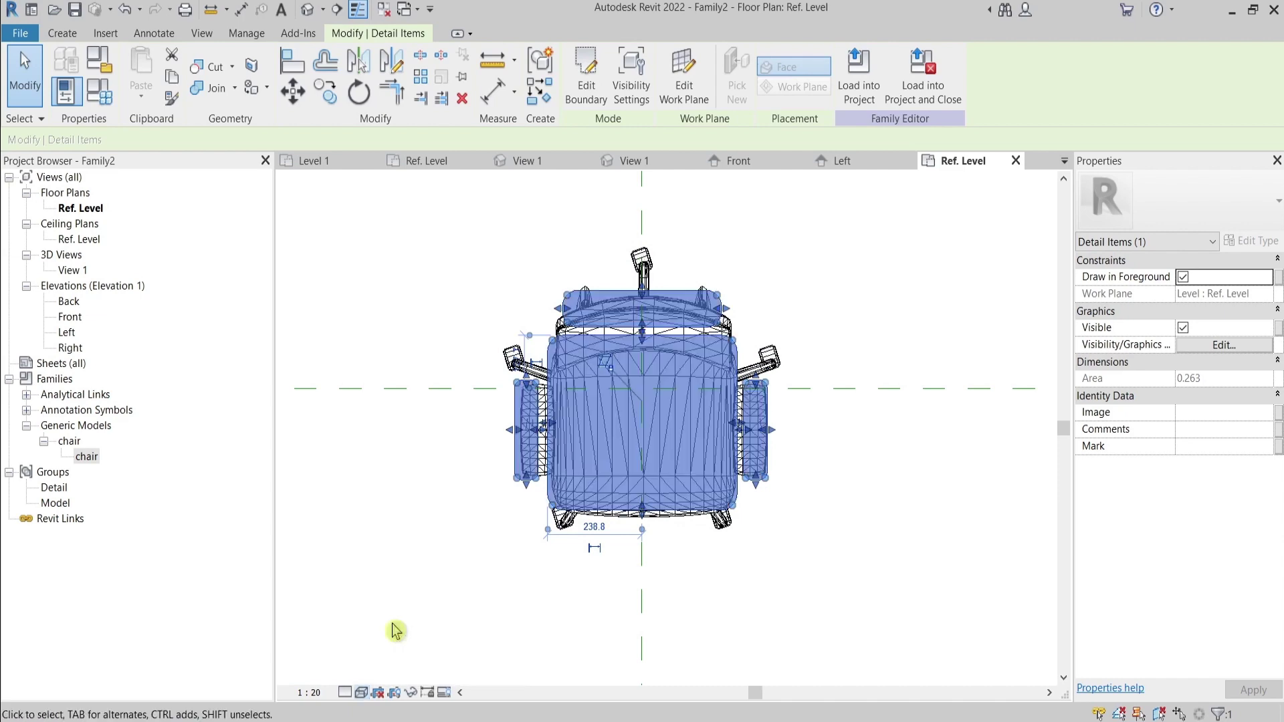
left_click(796, 532)
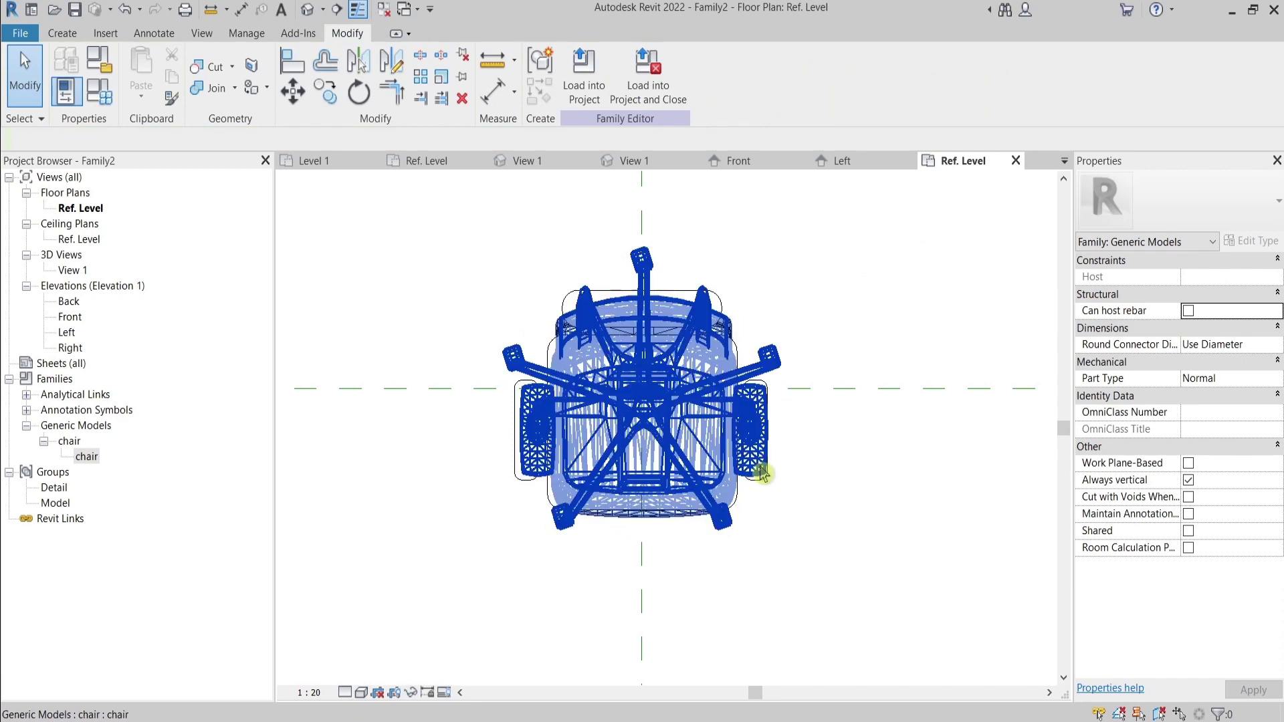
left_click(766, 488)
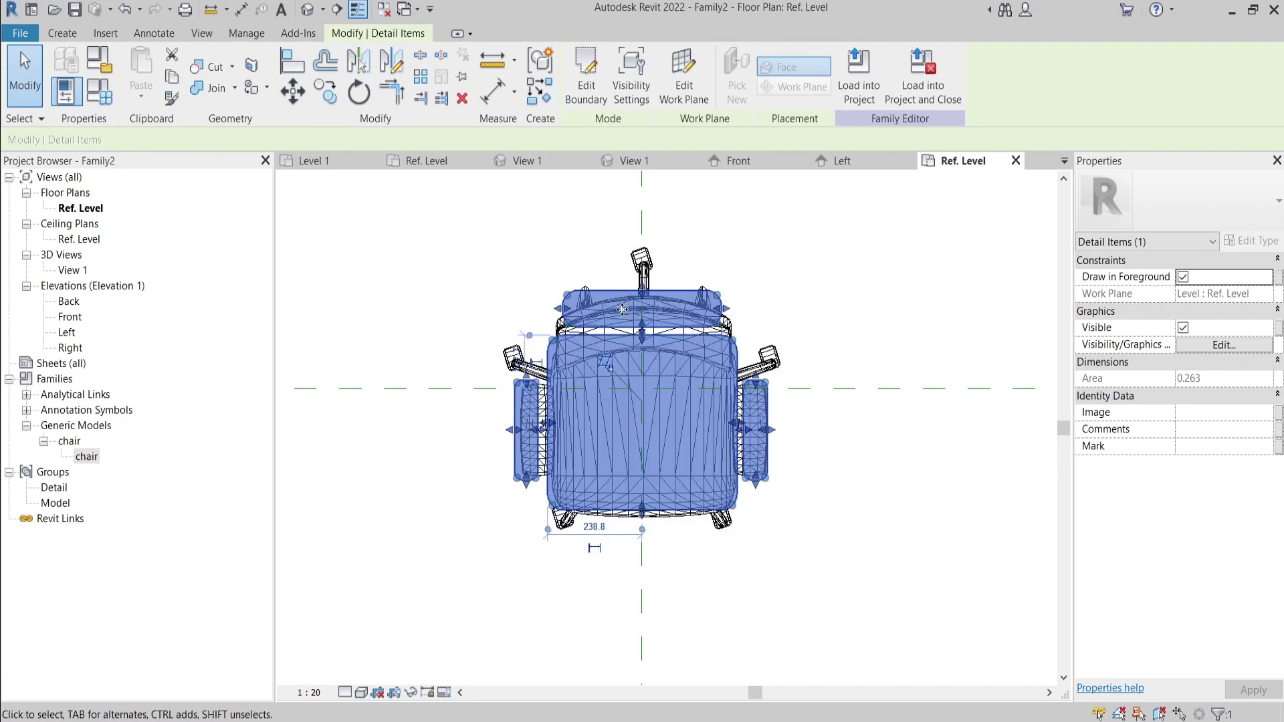
left_click(777, 355)
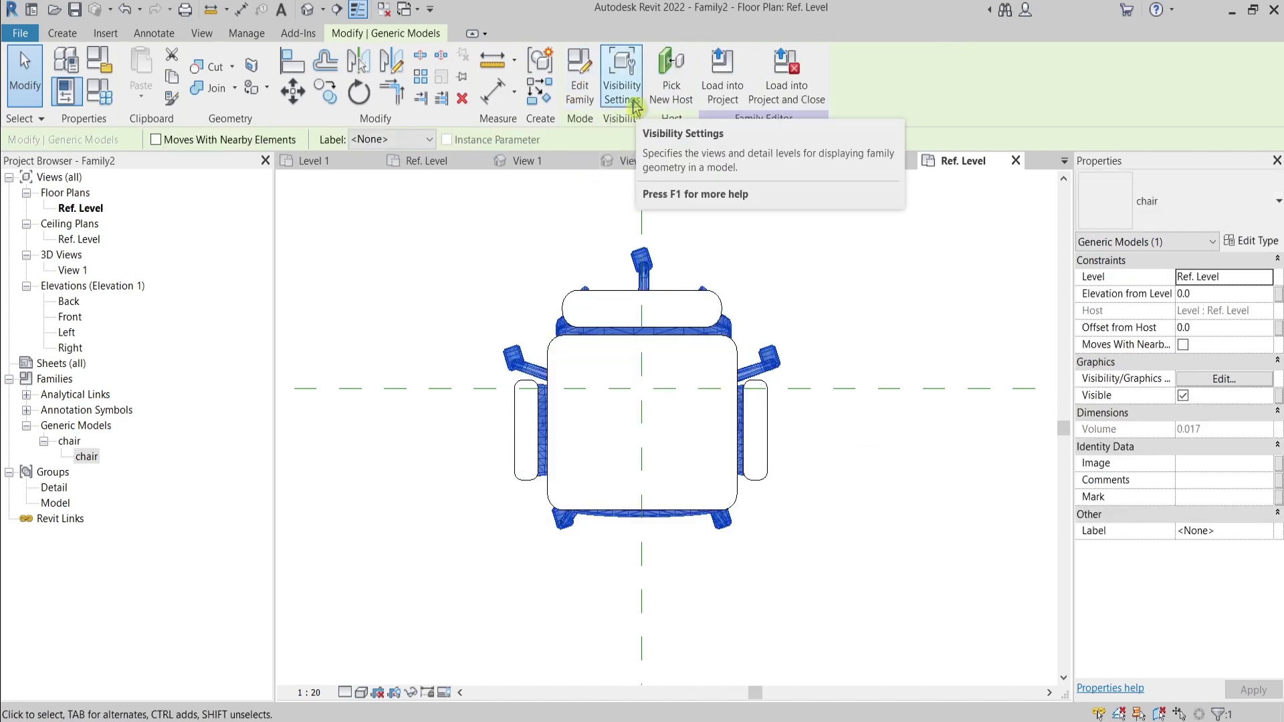
Step: Uncheck Plan/RCP in the chair geometry's visibility settings, confirm, and deselect it
left_click(632, 104)
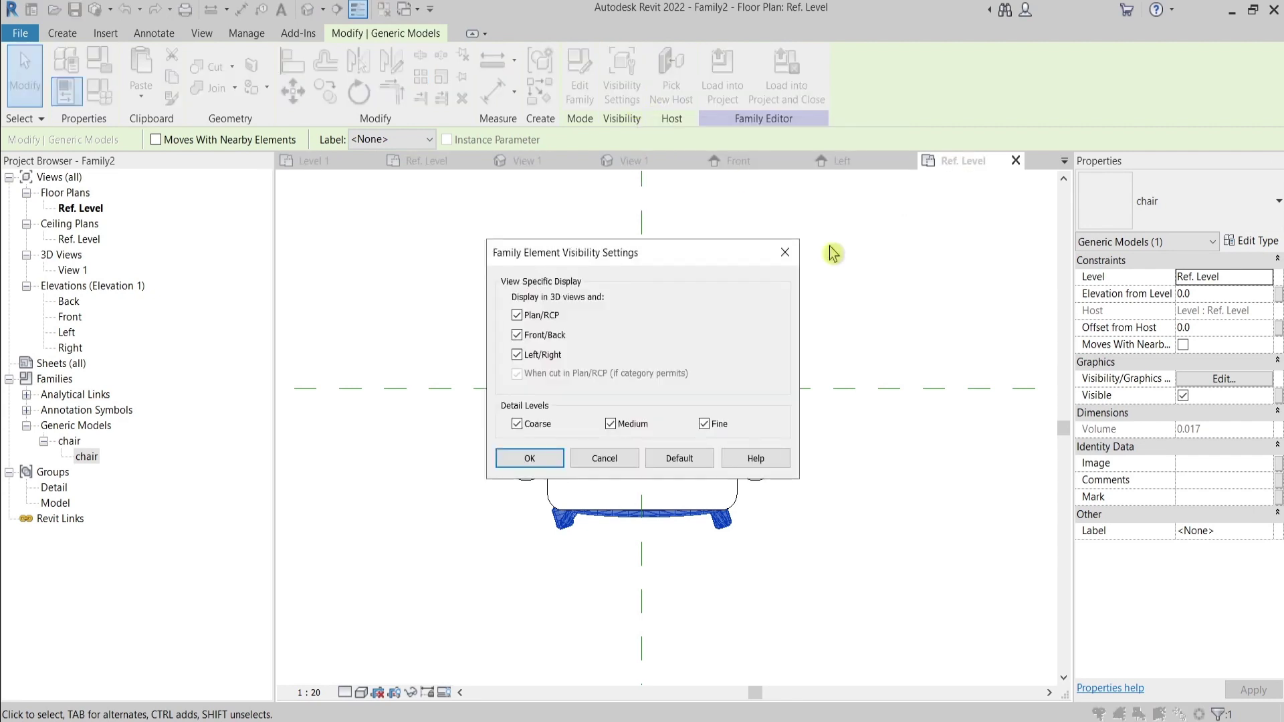
left_click(785, 252)
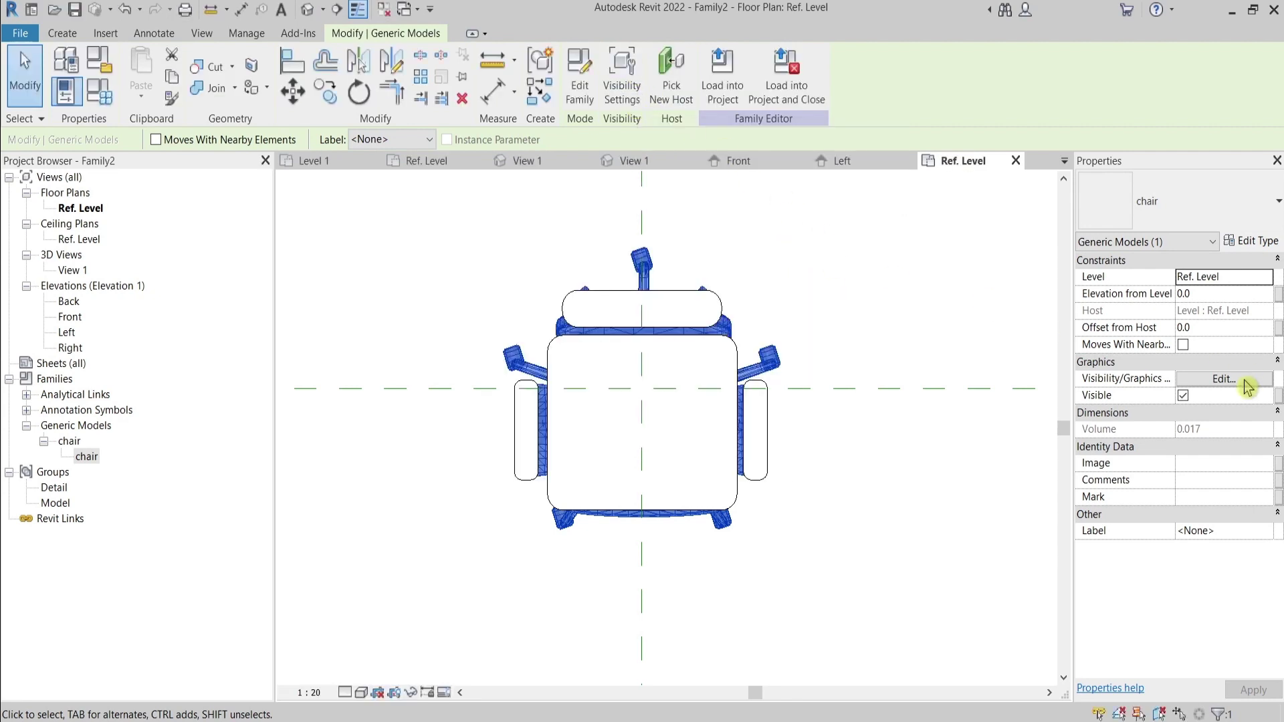
left_click(1207, 386)
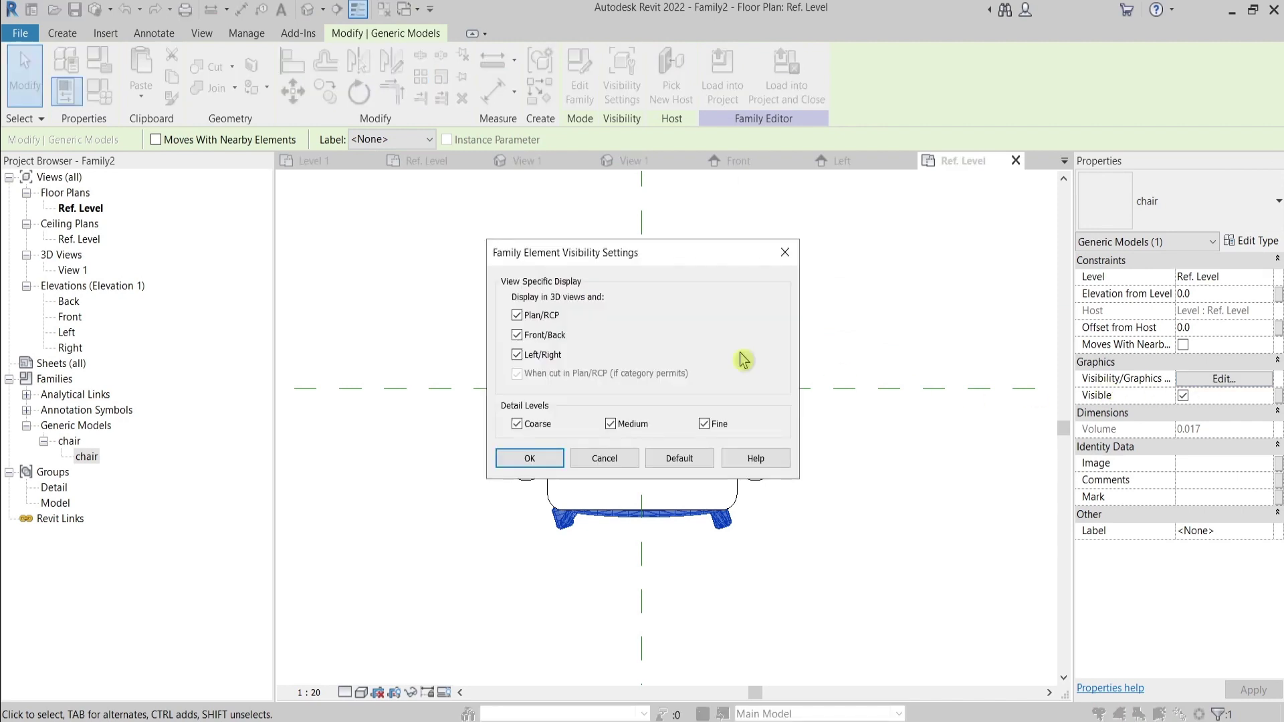
left_click(519, 316)
left_click_drag(599, 257, 904, 191)
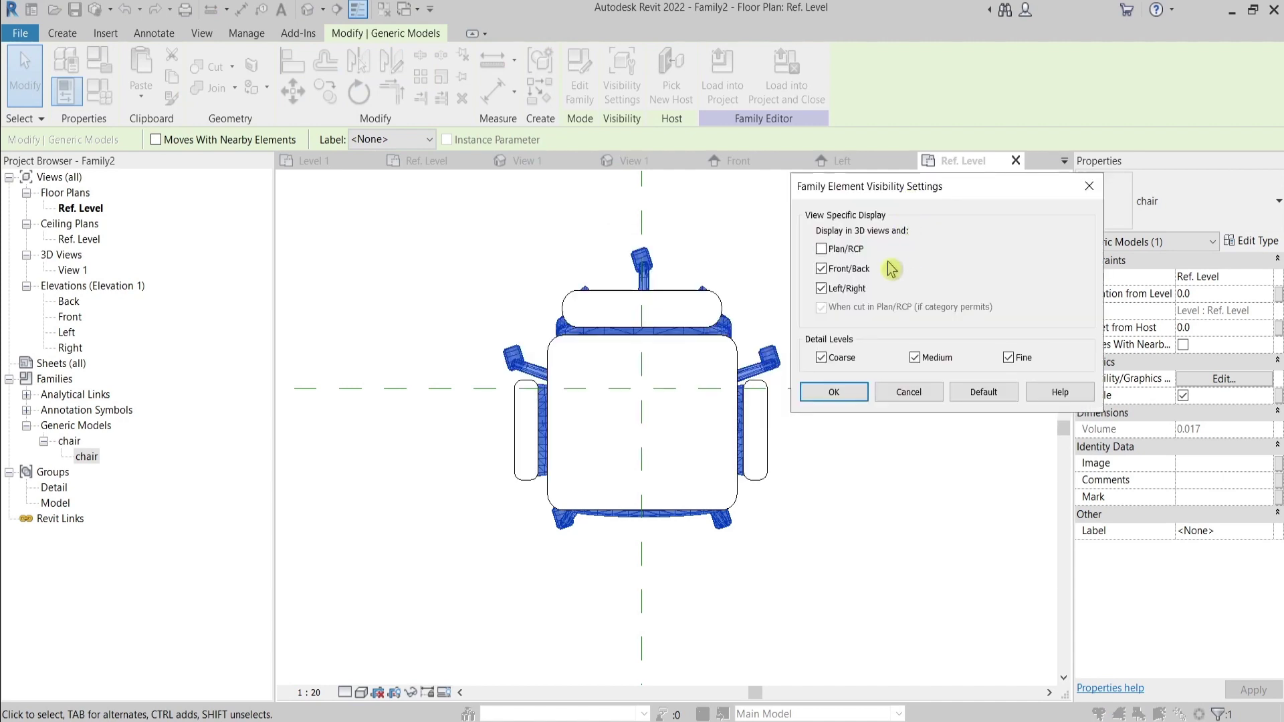
left_click(857, 396)
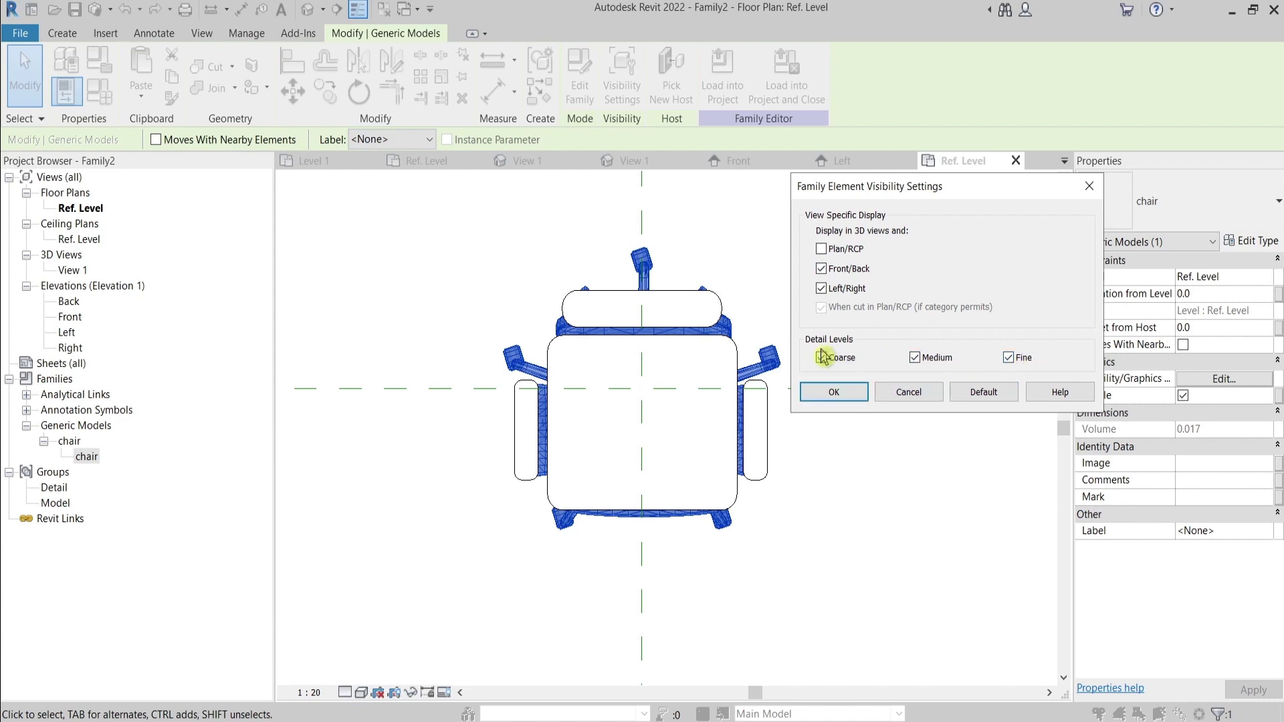
left_click(859, 399)
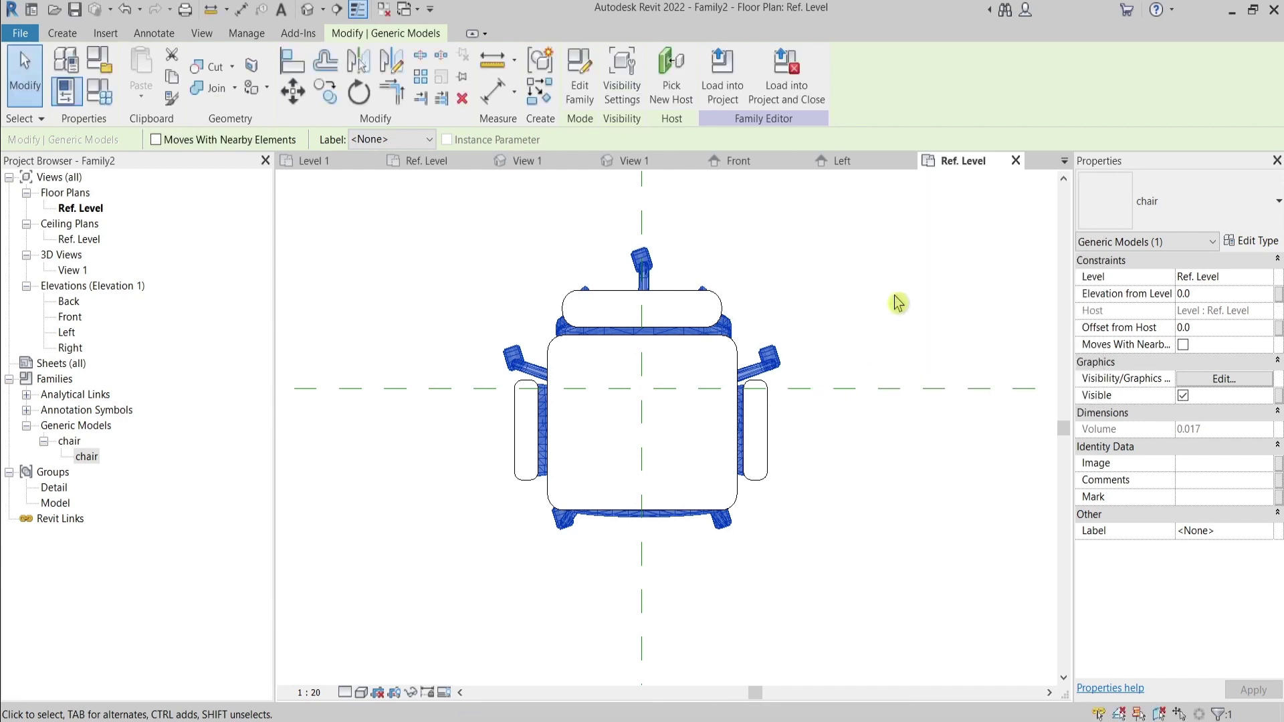
left_click(802, 235)
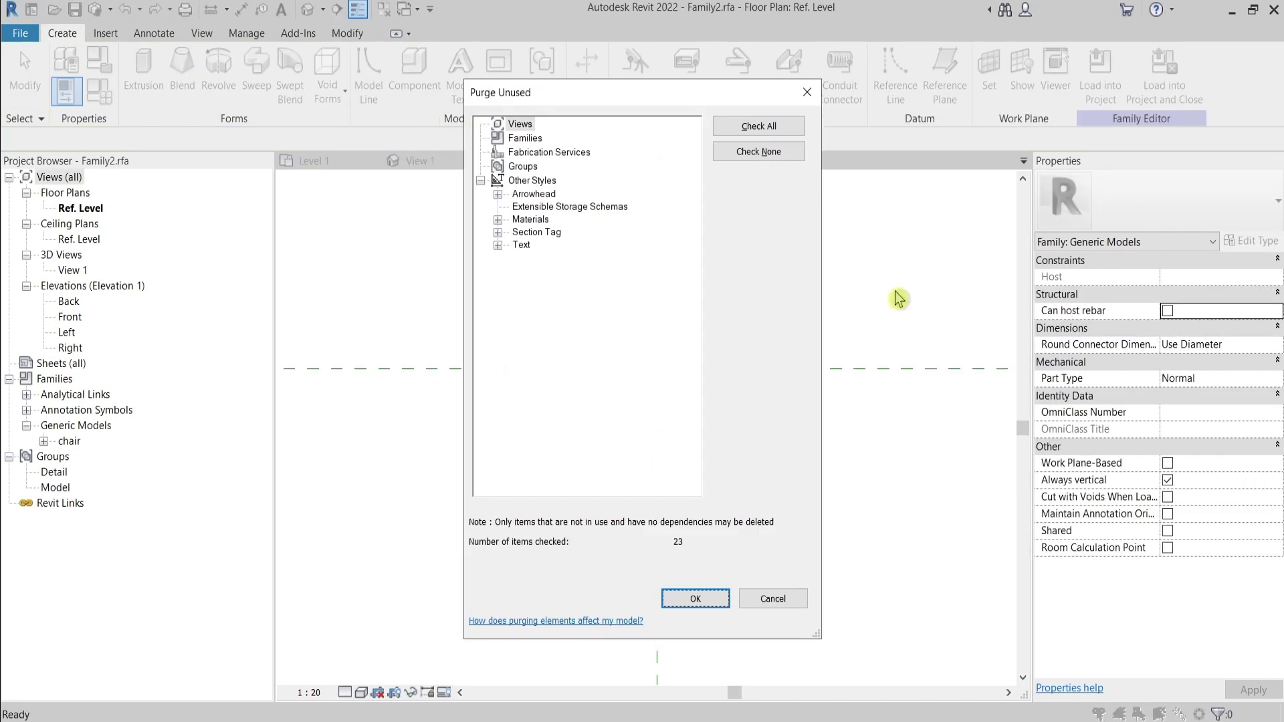
Step: Load the family into RAC_basic_sample_project
left_click(759, 599)
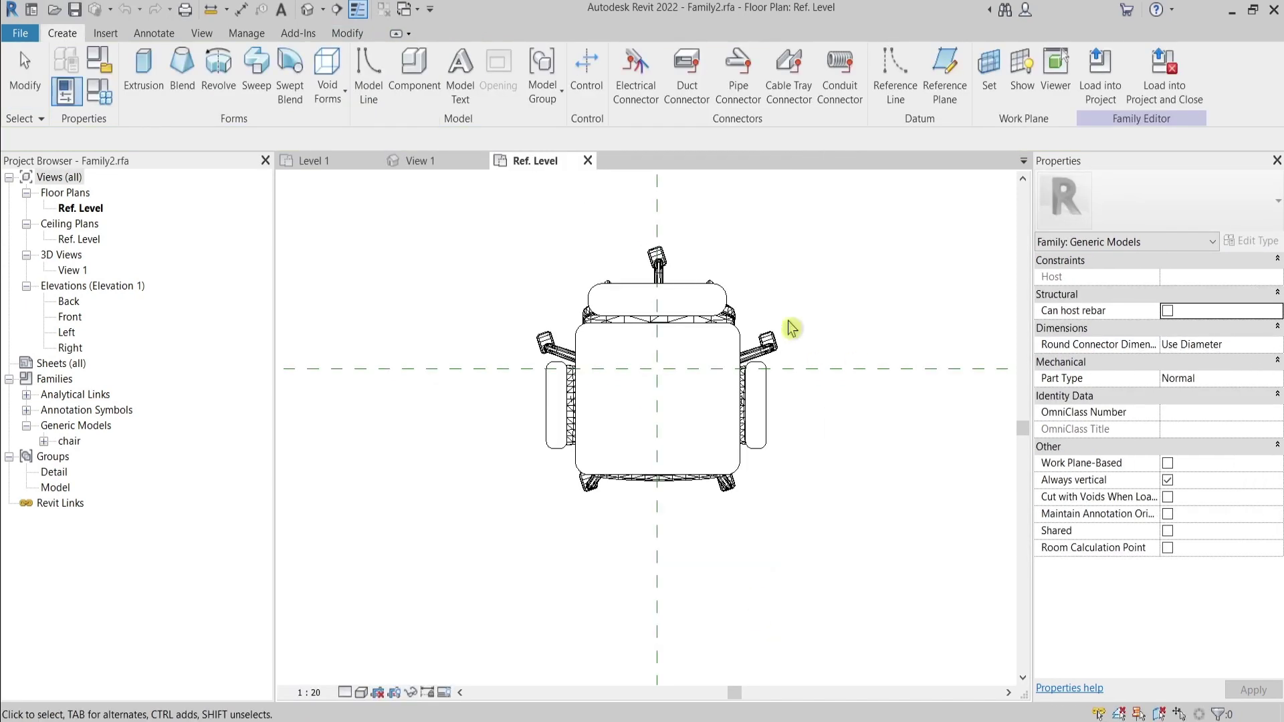
left_click(1107, 94)
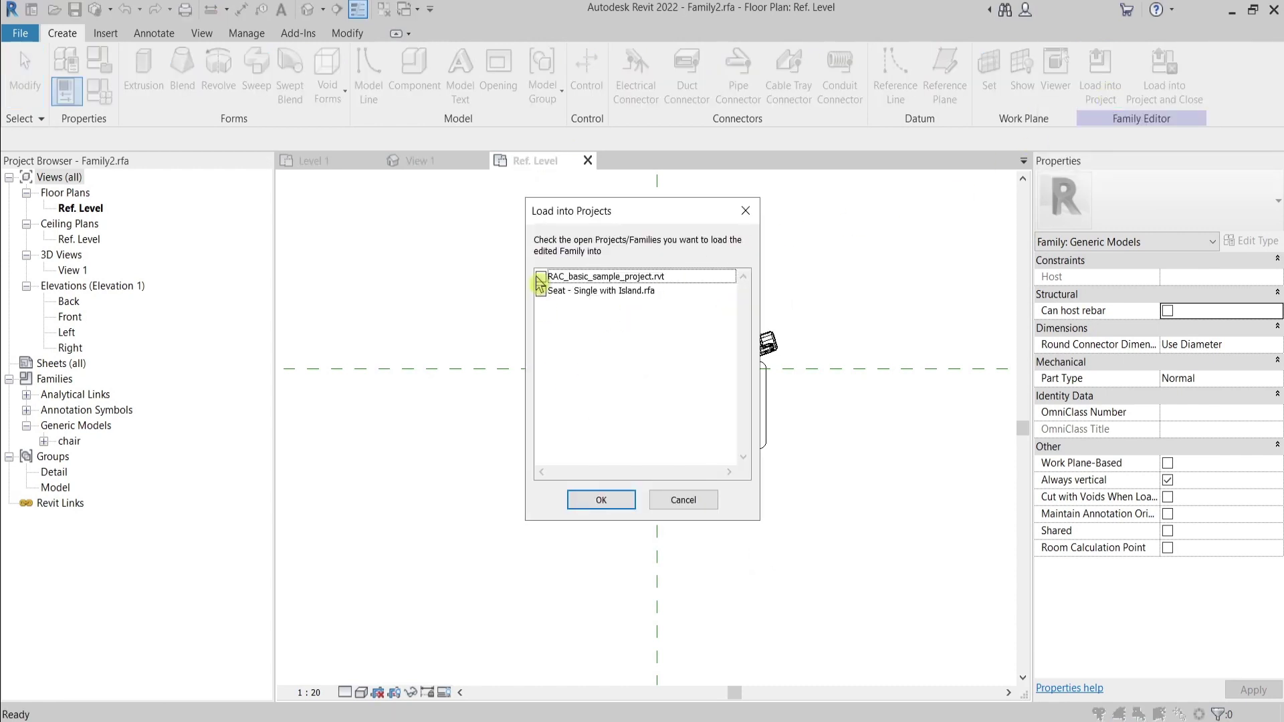
left_click(540, 278)
left_click(601, 499)
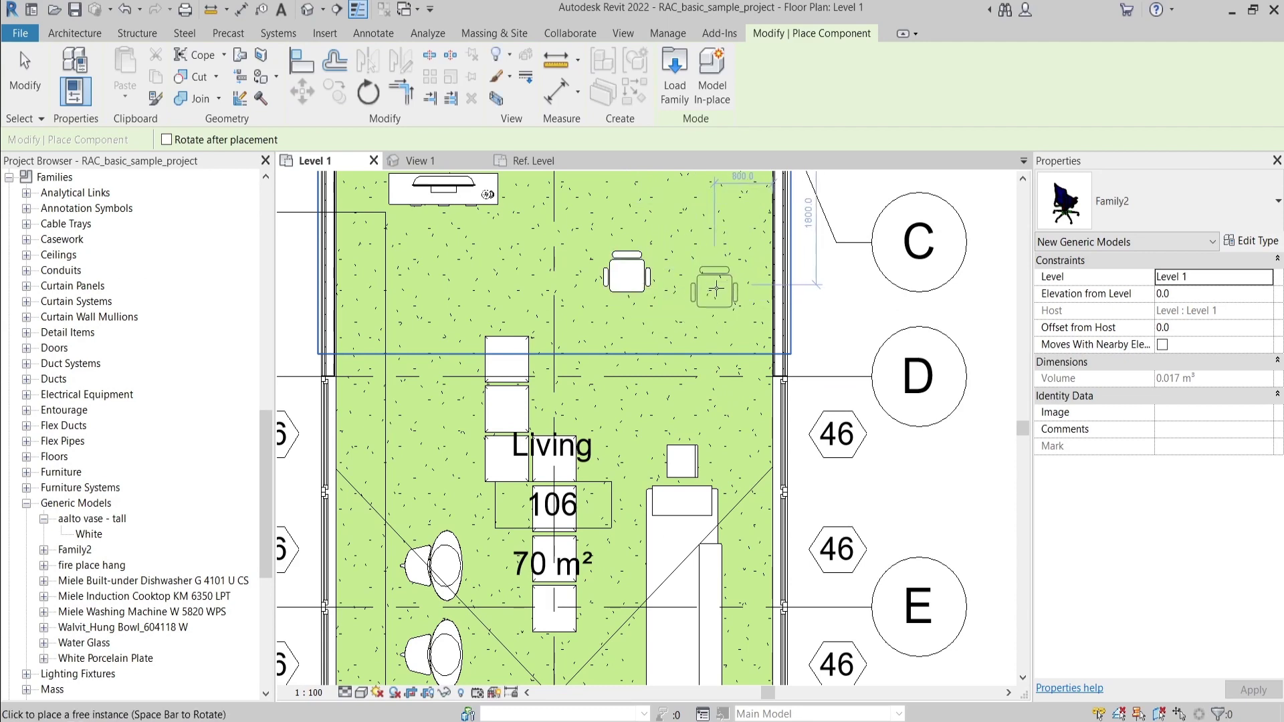
Step: Place two chair instances in the Level 1 Living room
left_click(715, 288)
left_click(627, 325)
key("Escape")
key("Escape")
scroll(725, 297, "up", 2)
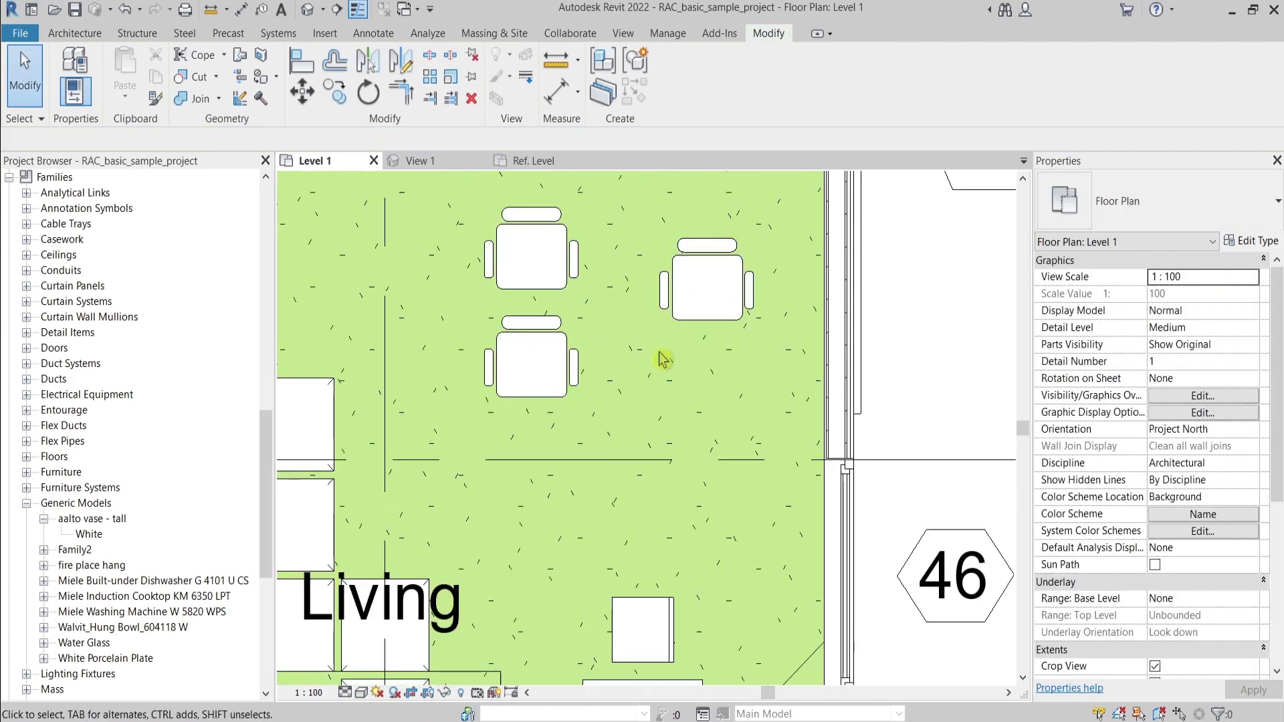
scroll(662, 359, "down", 2)
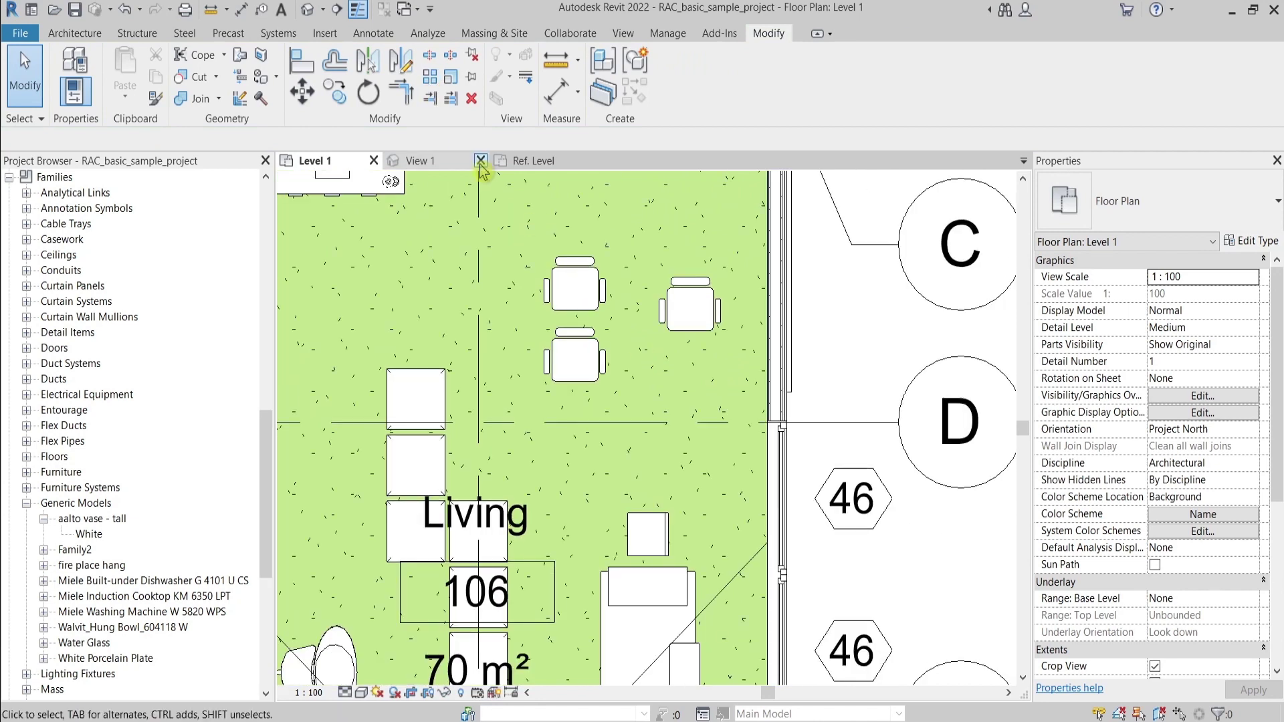
left_click(444, 166)
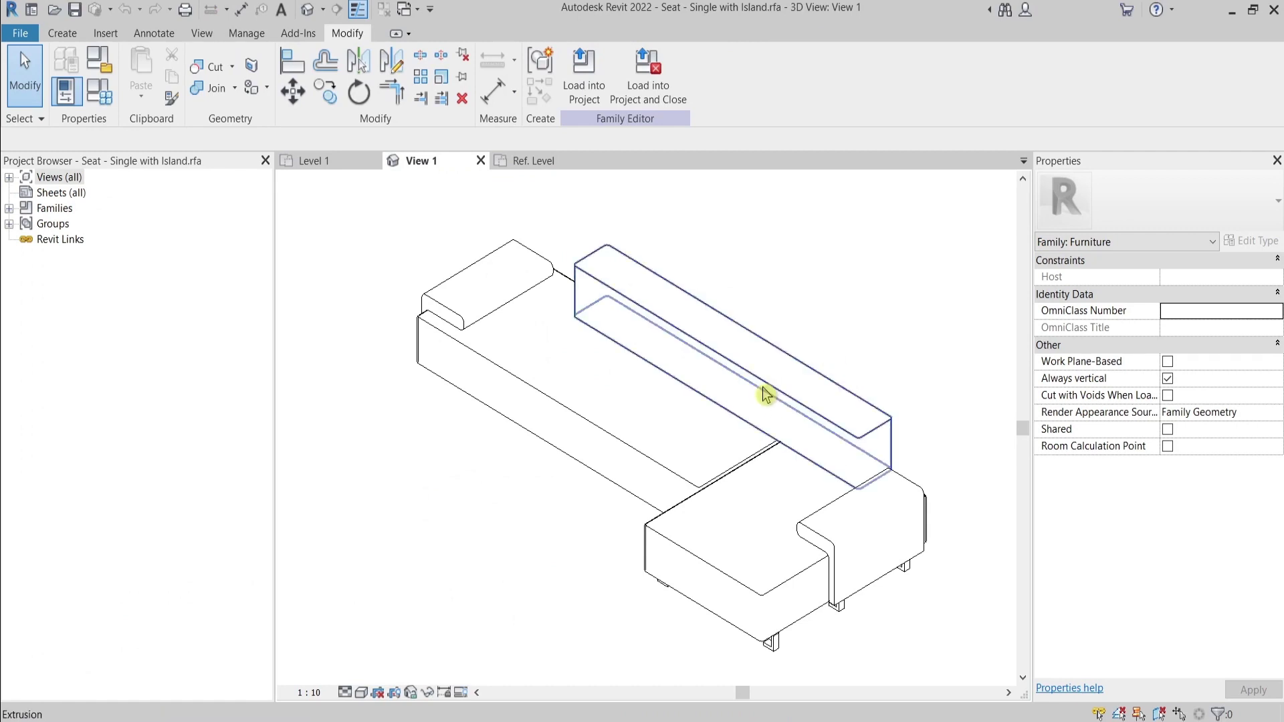
left_click(567, 162)
left_click(739, 460)
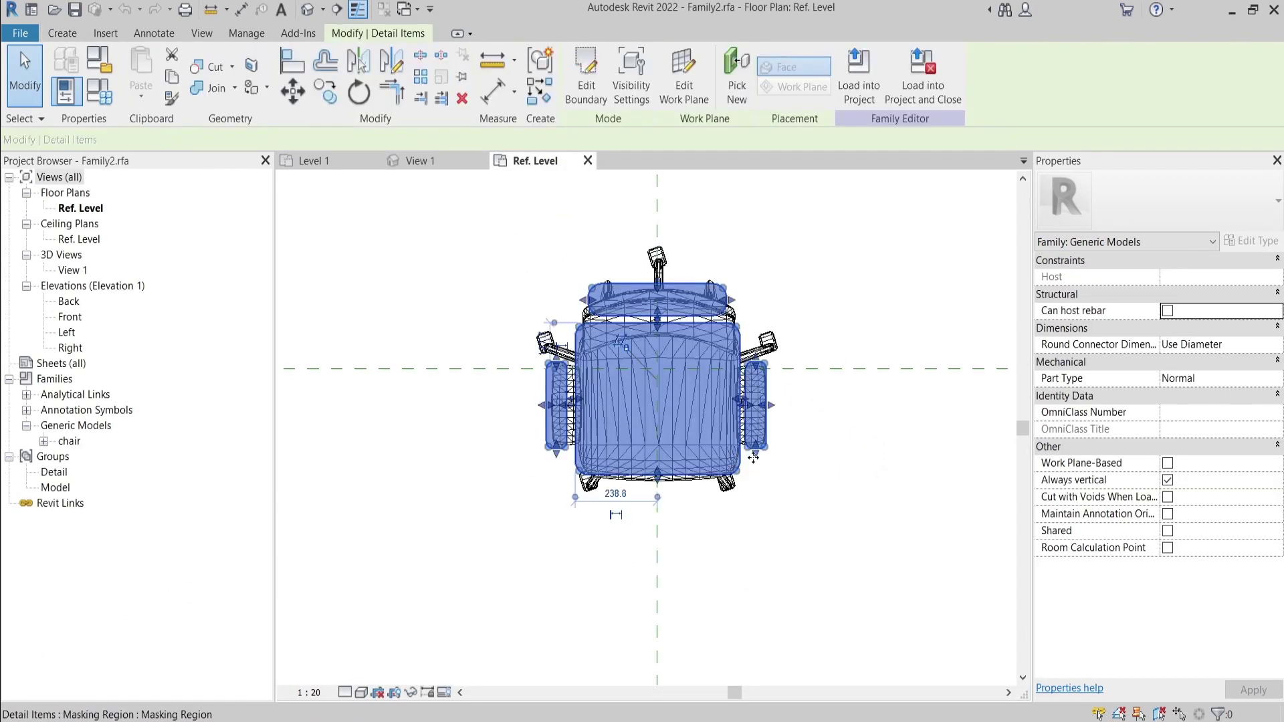
key("h")
key("h")
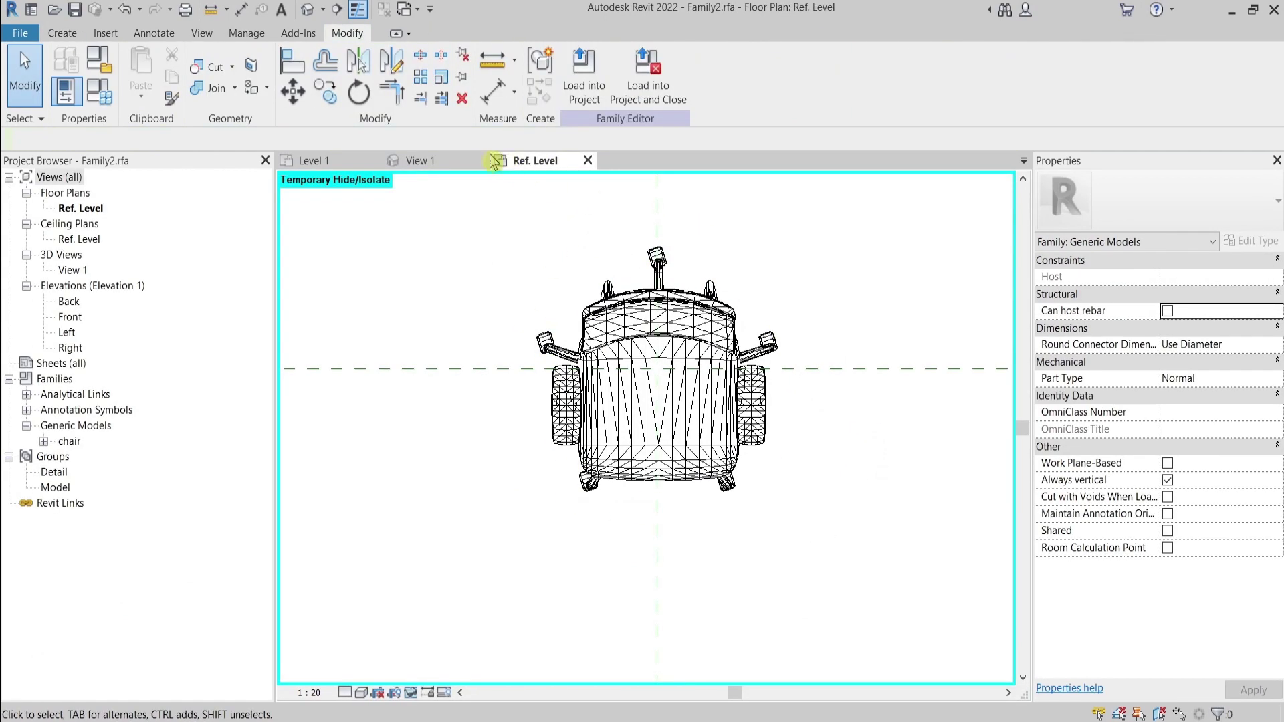
left_click(446, 169)
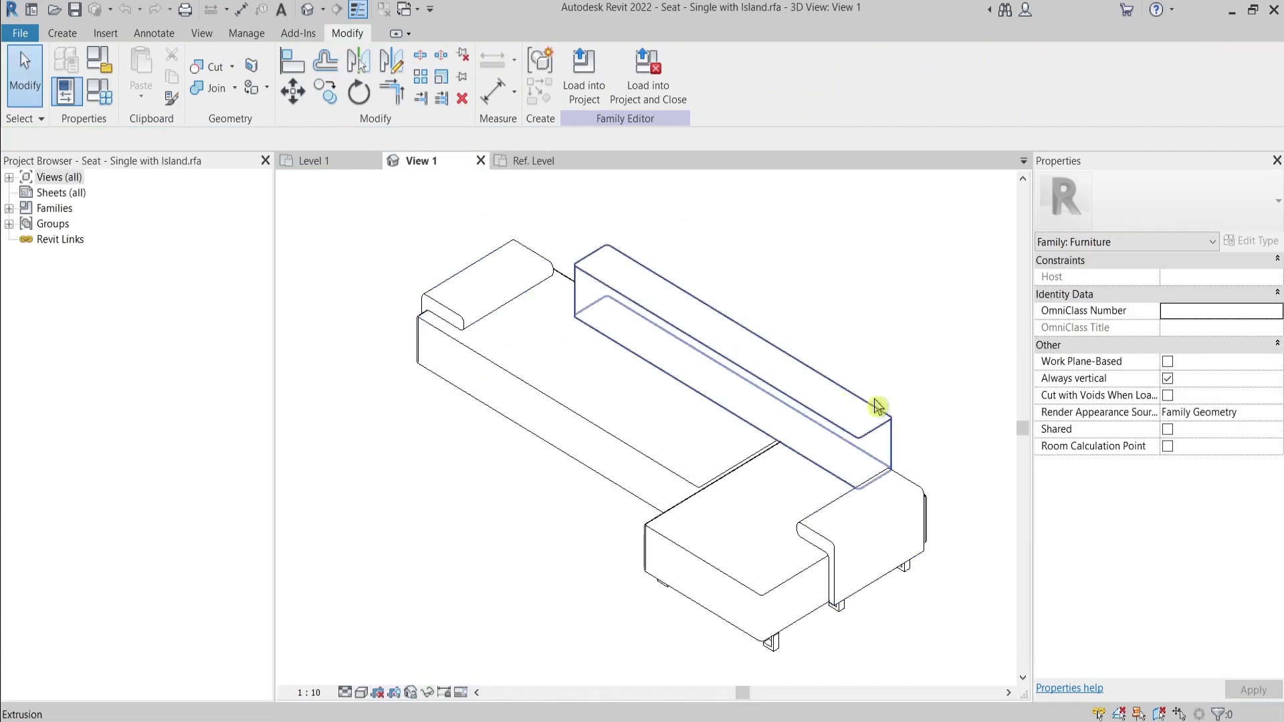
left_click(885, 396)
scroll(789, 334, "down", 2)
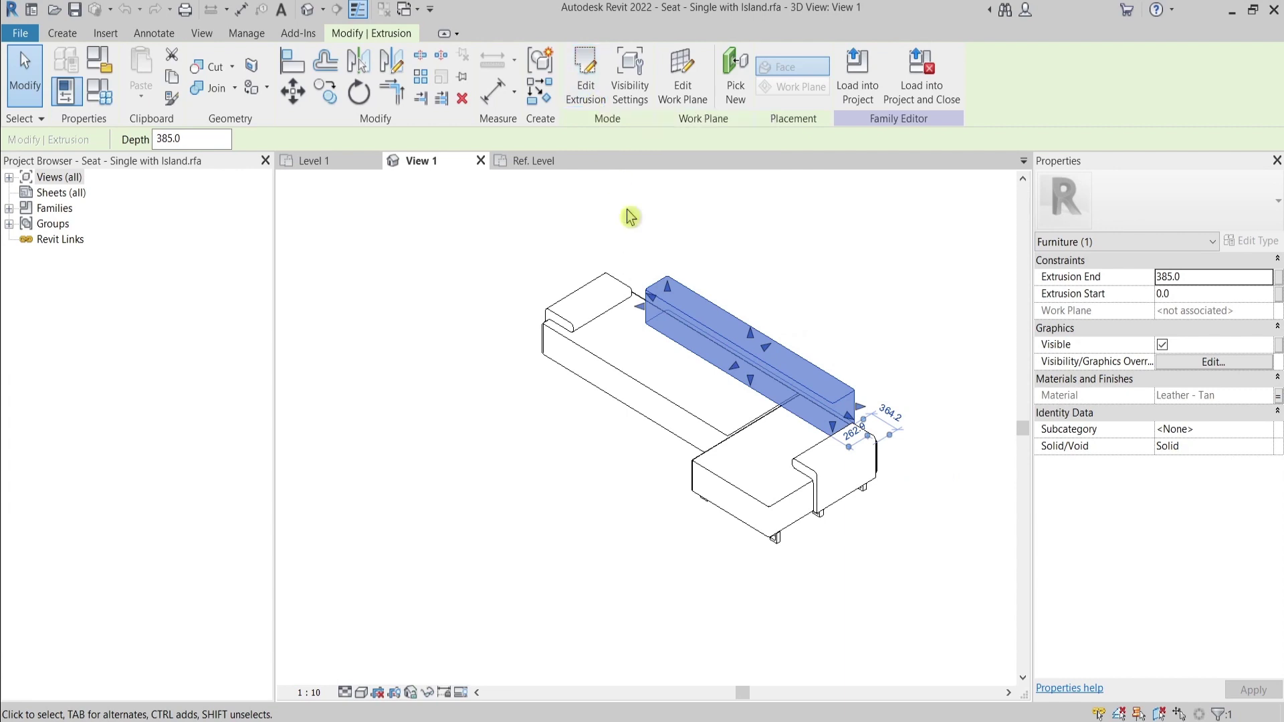
left_click(587, 350)
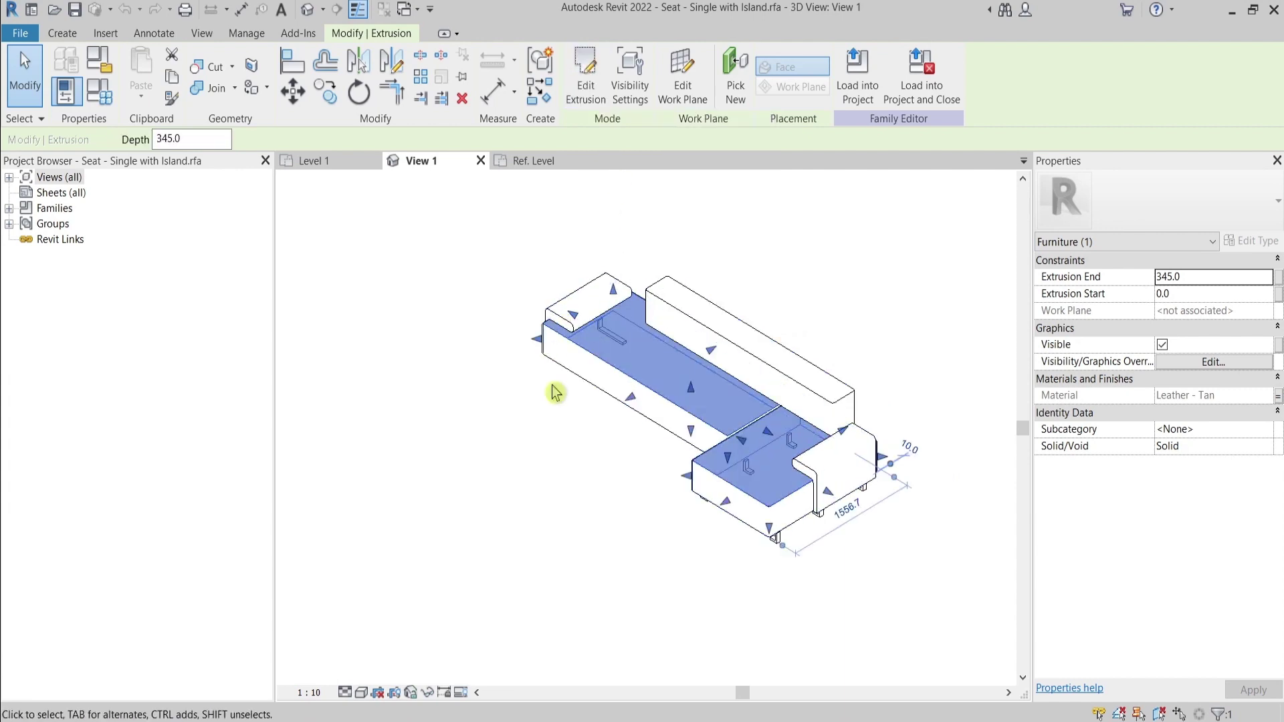
left_click(60, 37)
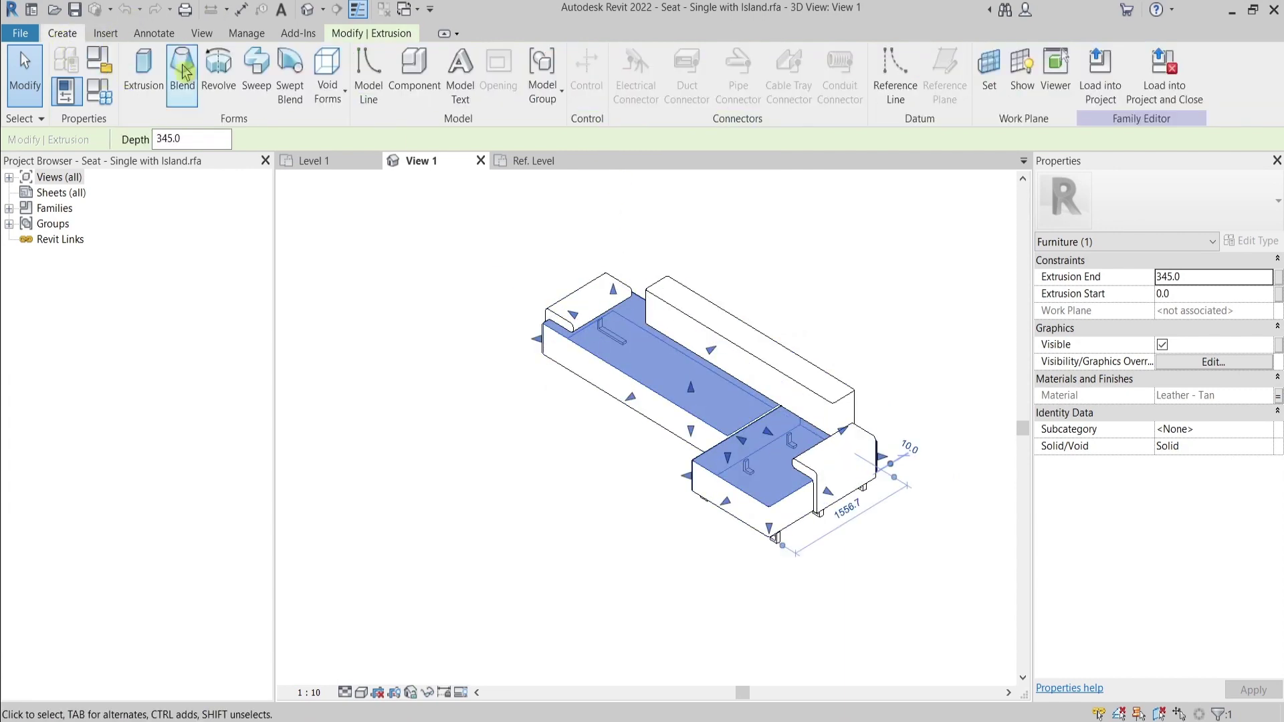
left_click(534, 160)
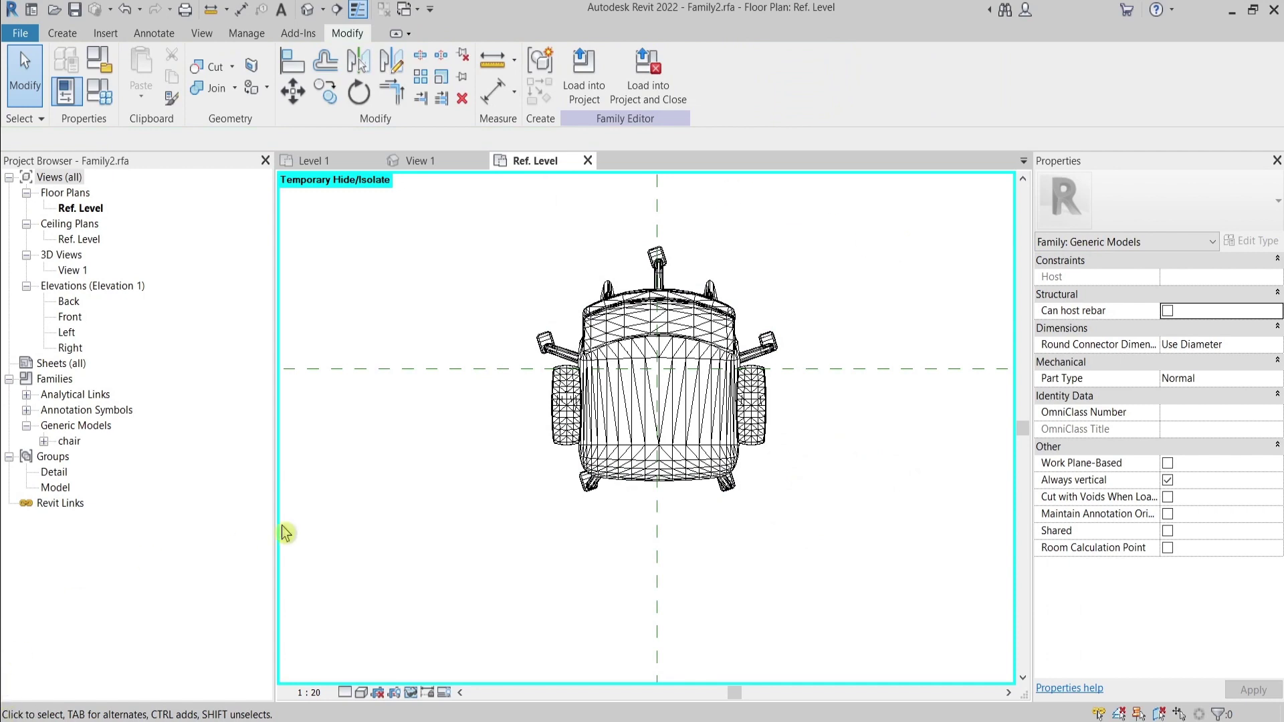
left_click(322, 162)
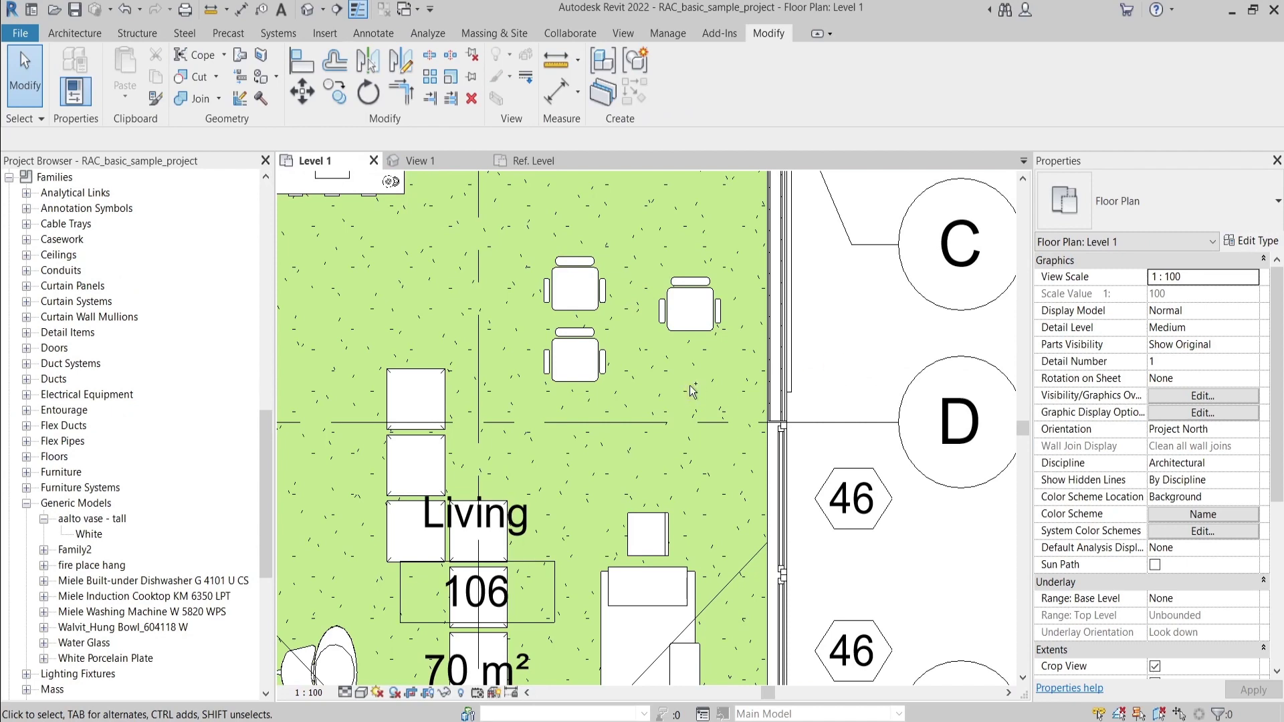
Step: Cancel the Load into Projects dialog and zoom out to show the Living room and Room Legend
left_click(683, 551)
scroll(829, 338, "down", 4)
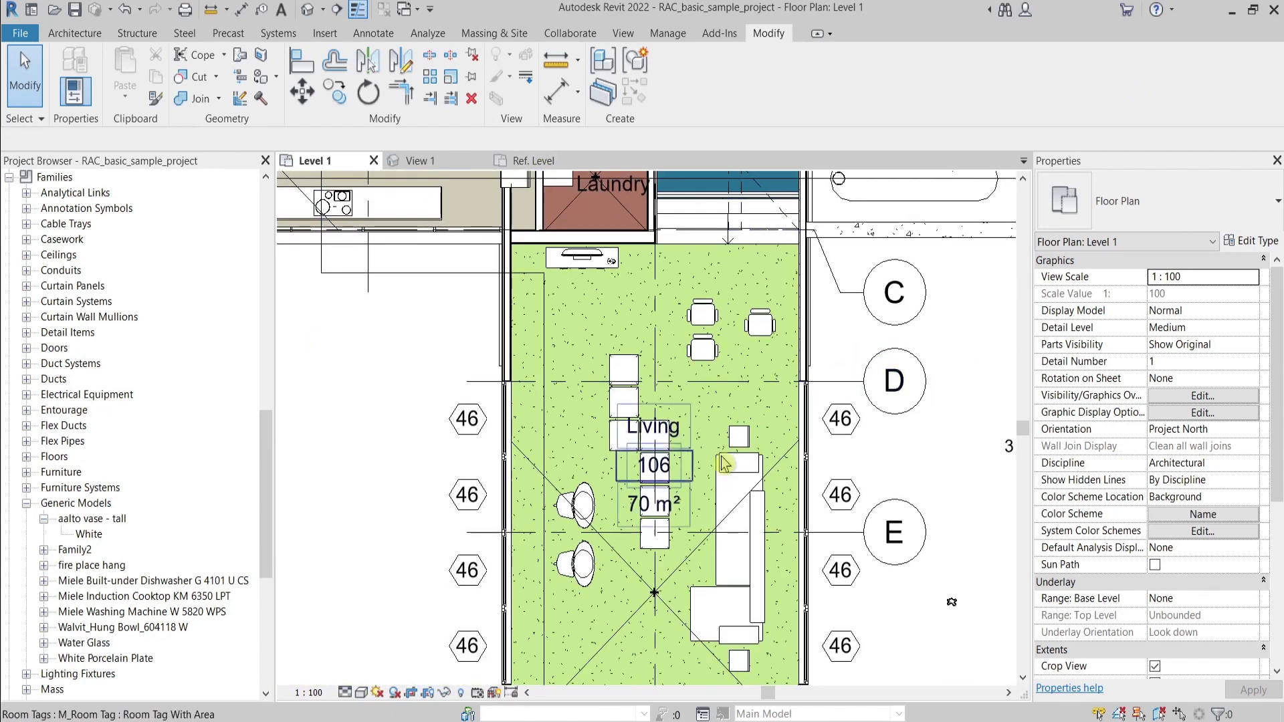
scroll(943, 364, "down", 1)
mouse_move(943, 365)
middle_mouse_down()
mouse_move(983, 327)
mouse_move(984, 347)
middle_mouse_up()
scroll(983, 327, "down", 1)
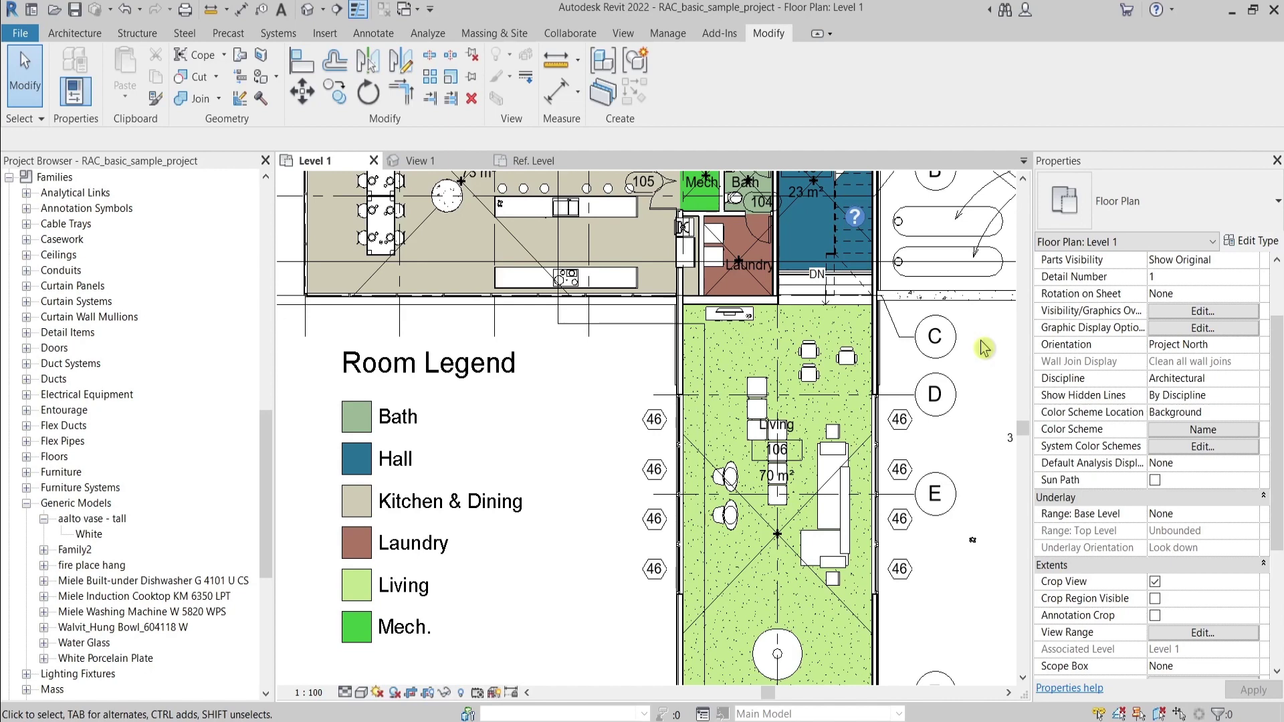
middle_click_drag(984, 347, 958, 364)
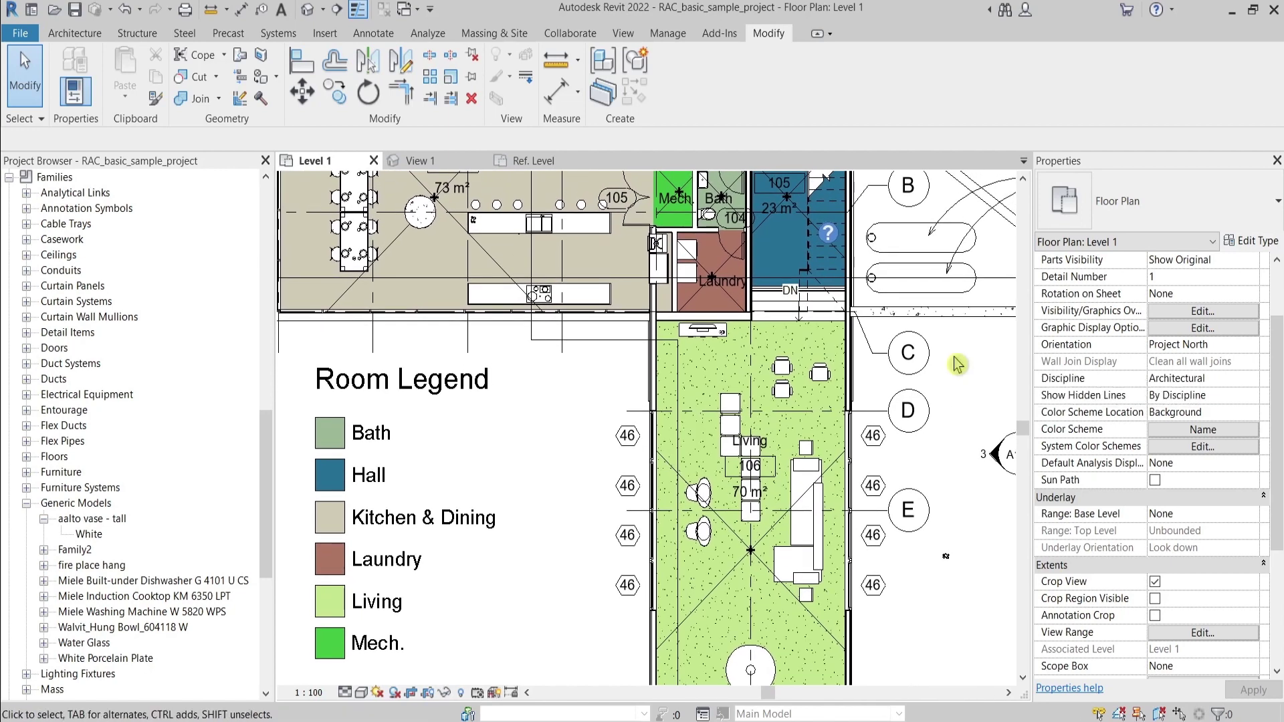